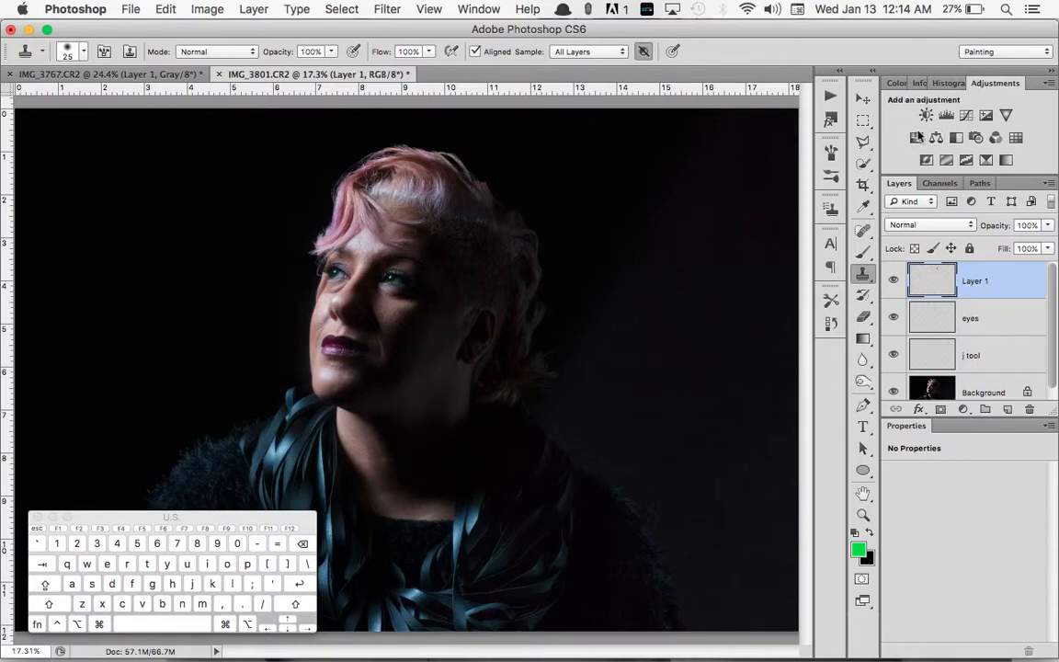
# Add a Hue/Saturation adjustment layer above Layer 1 with hue -36 and saturation +18.
pyautogui.click(915, 138)
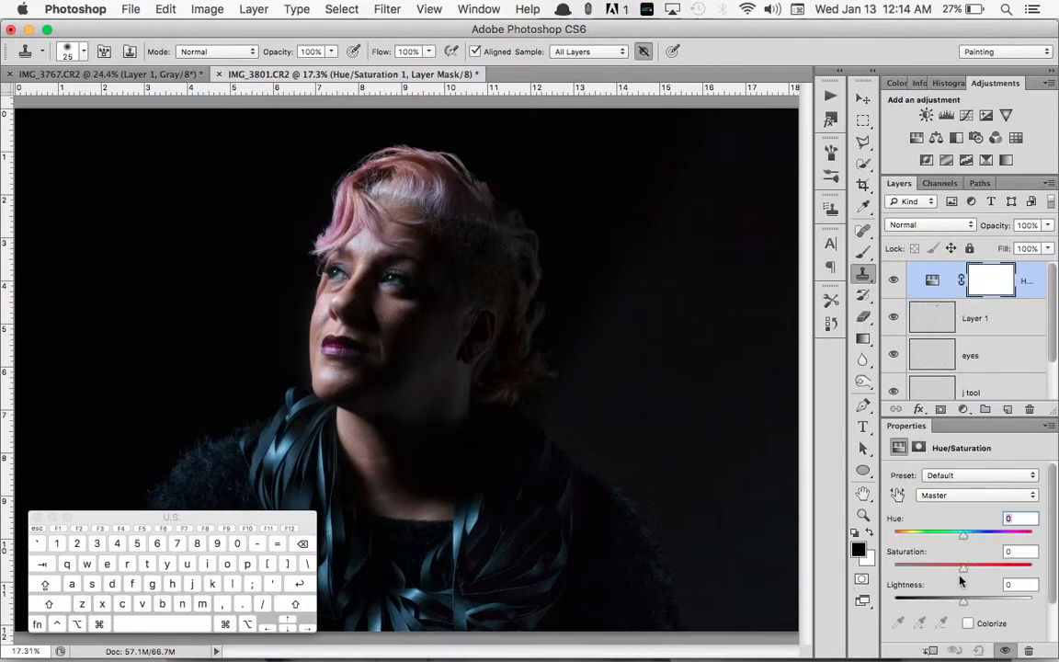
pyautogui.moveTo(962, 539)
pyautogui.mouseDown()
pyautogui.moveTo(901, 536)
pyautogui.moveTo(1055, 540)
pyautogui.moveTo(963, 542)
pyautogui.mouseUp()
pyautogui.moveTo(962, 543); pyautogui.dragTo(938, 540)
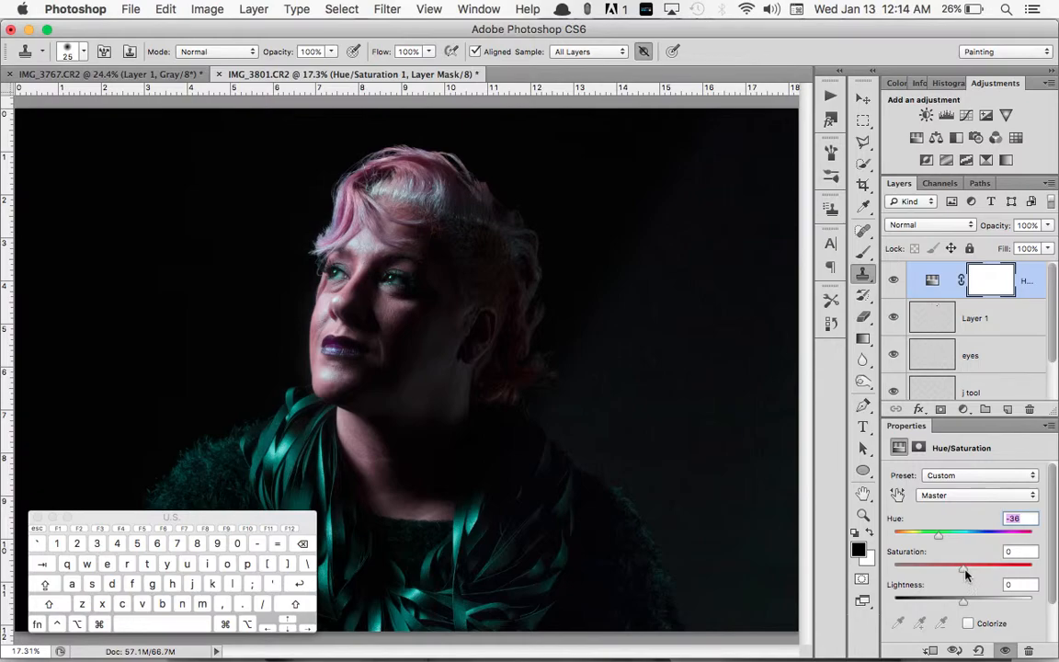
pyautogui.moveTo(965, 572); pyautogui.dragTo(975, 572)
# Switch to the Brush tool and fill the Hue/Saturation layer's mask with black.
pyautogui.click(991, 282)
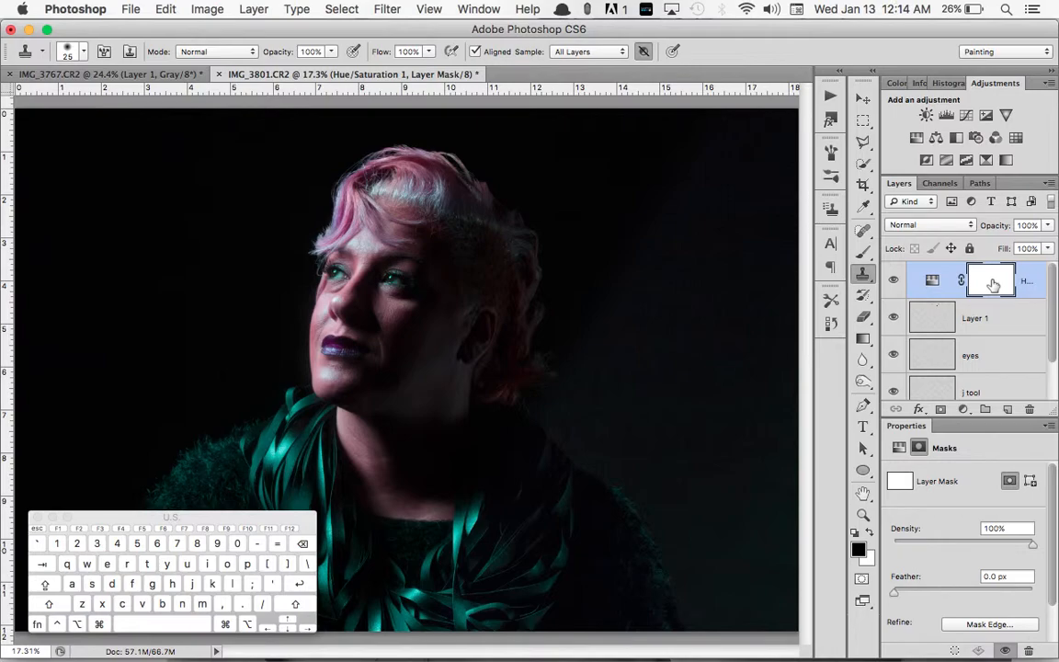
pyautogui.press('b')
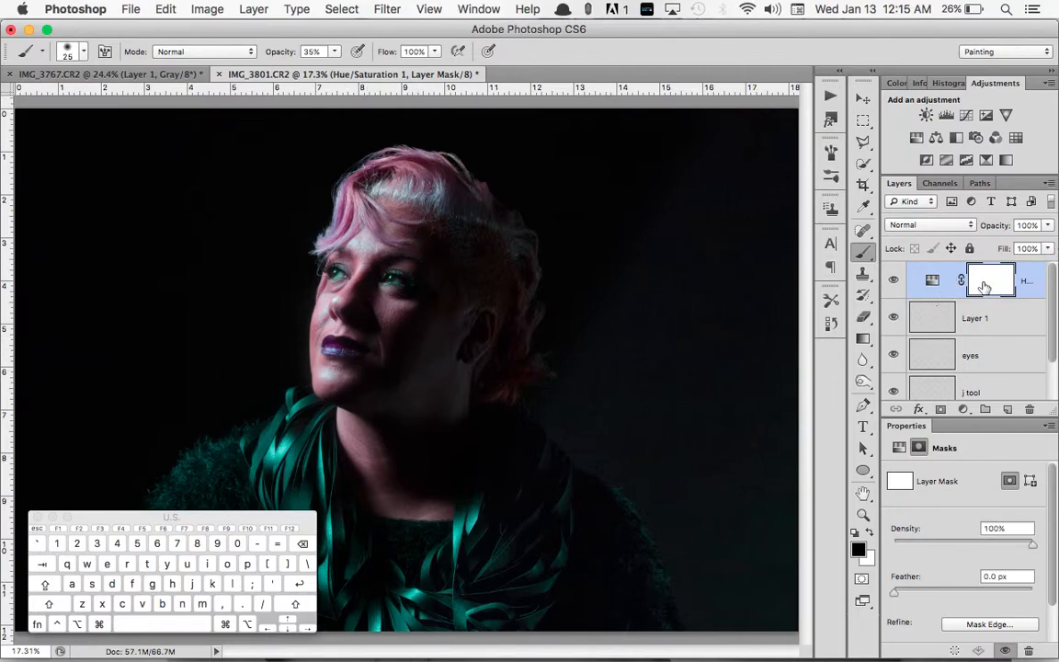
pyautogui.press('alt')
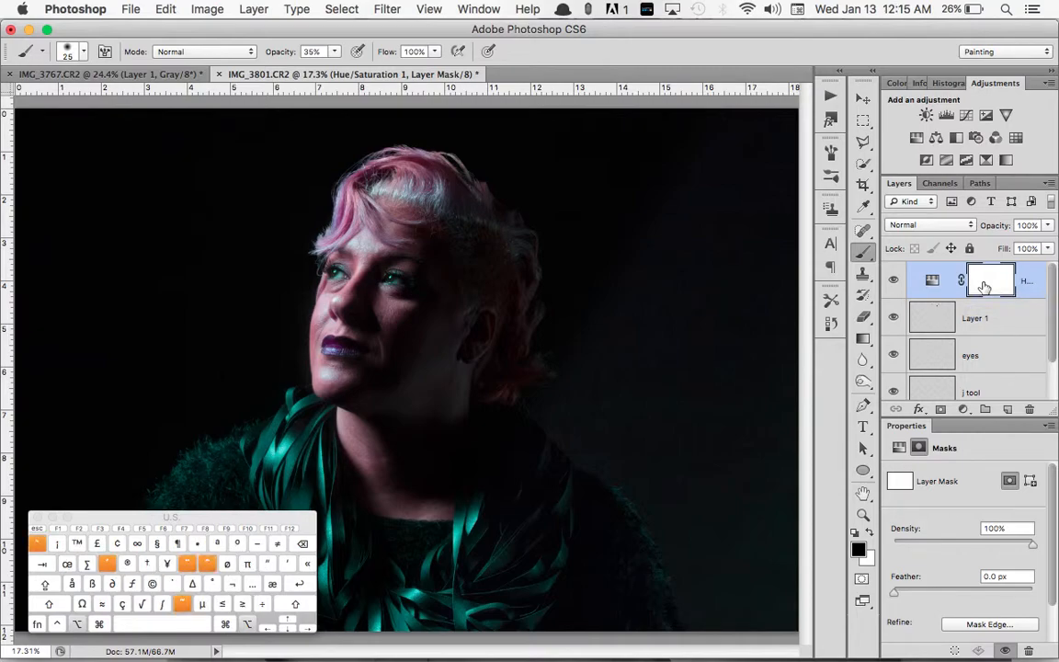
pyautogui.hotkey('alt', 'BackSpace')
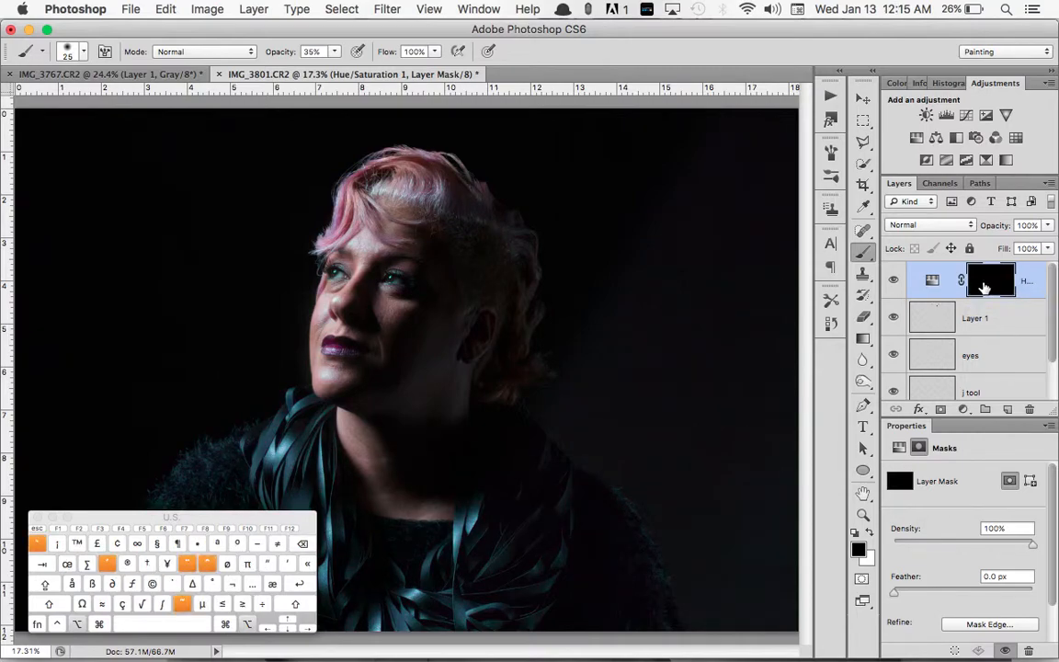
# Alternate the mask fill between white and black, making white the foreground colour and leaving the mask black.
pyautogui.press('super+BackSpace')
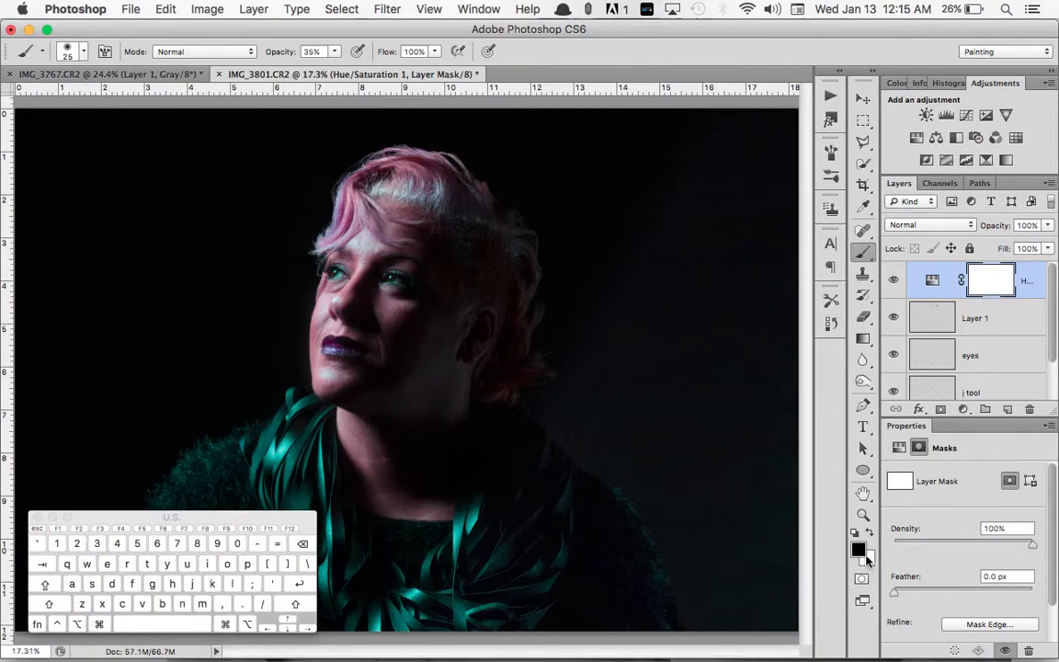
pyautogui.press('x')
pyautogui.press('super+i')
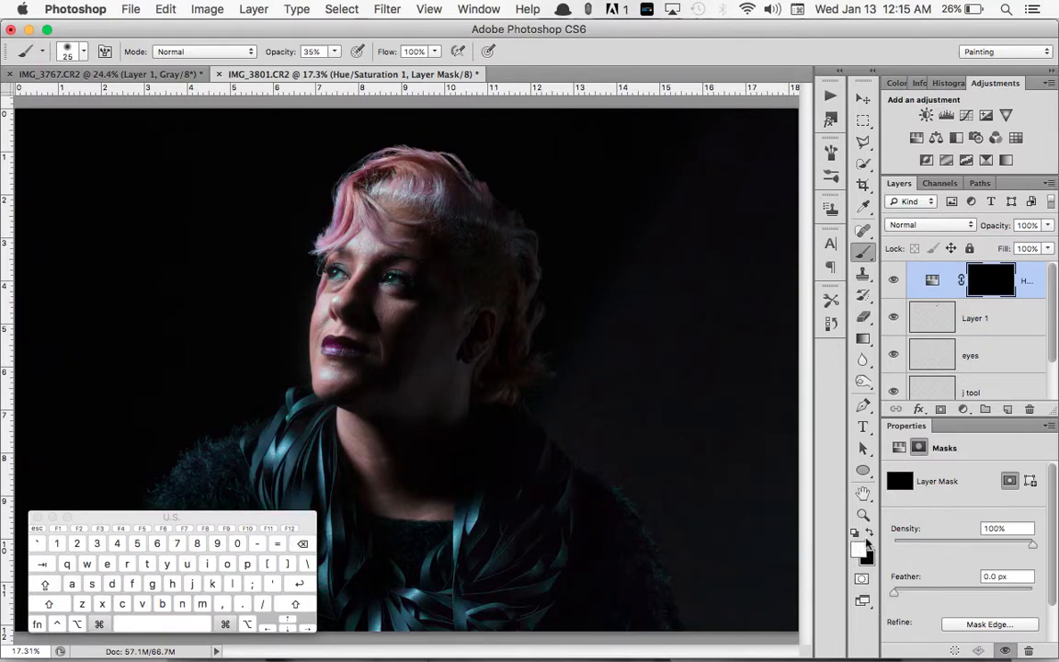
pyautogui.hotkey('alt', 'BackSpace')
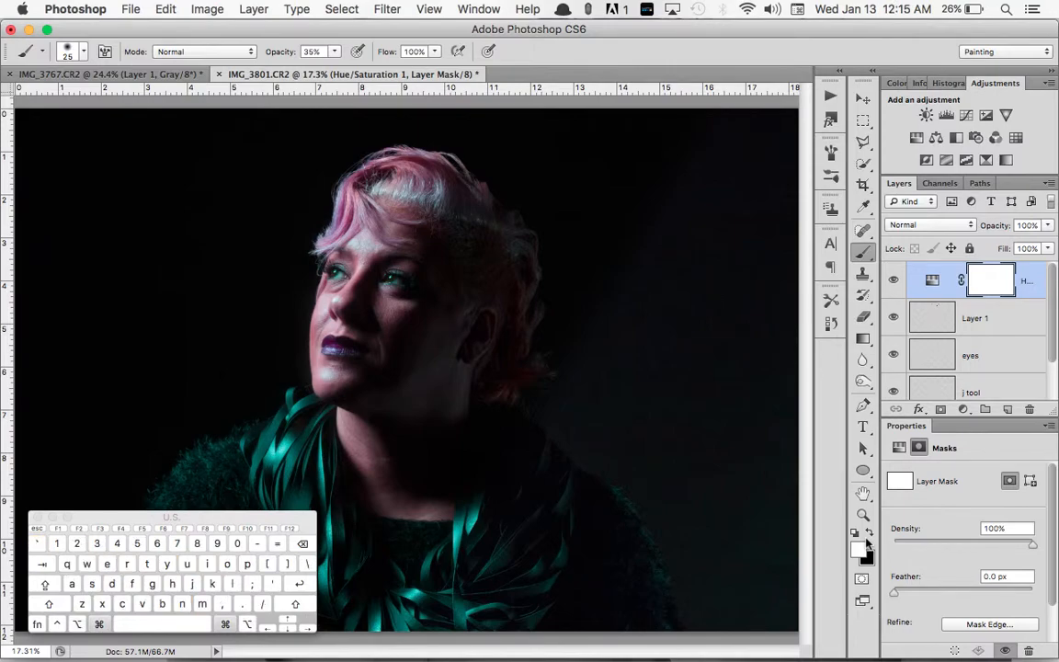
pyautogui.press('super+BackSpace')
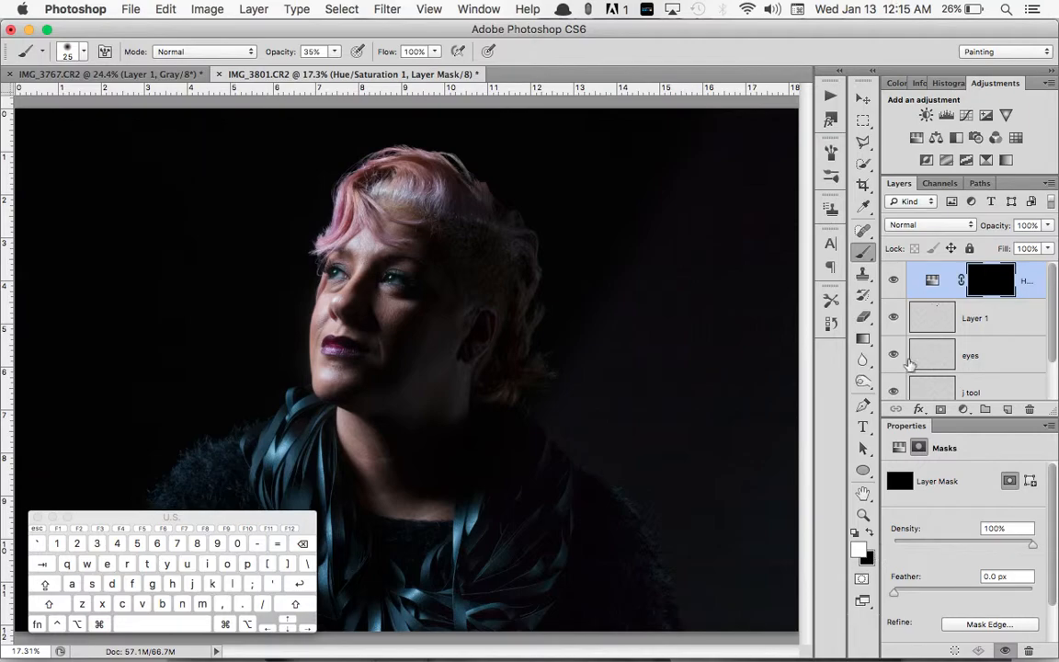
# Paint white on the Hue/Saturation mask over the top and front of the hair with a 500 px brush at 60% opacity.
pyautogui.click(932, 326)
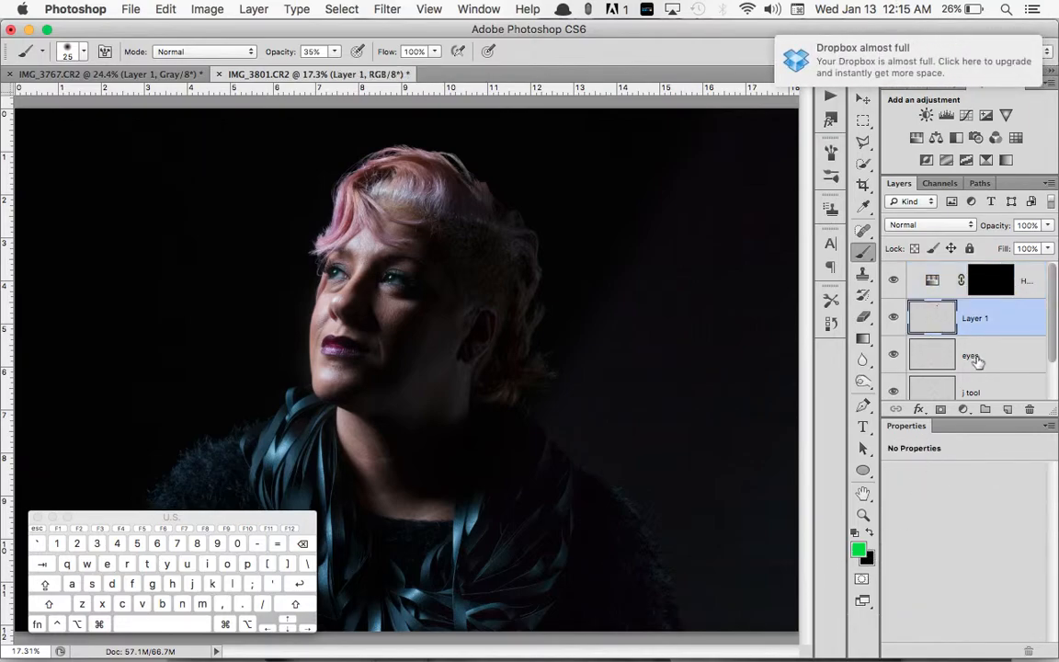
pyautogui.click(927, 280)
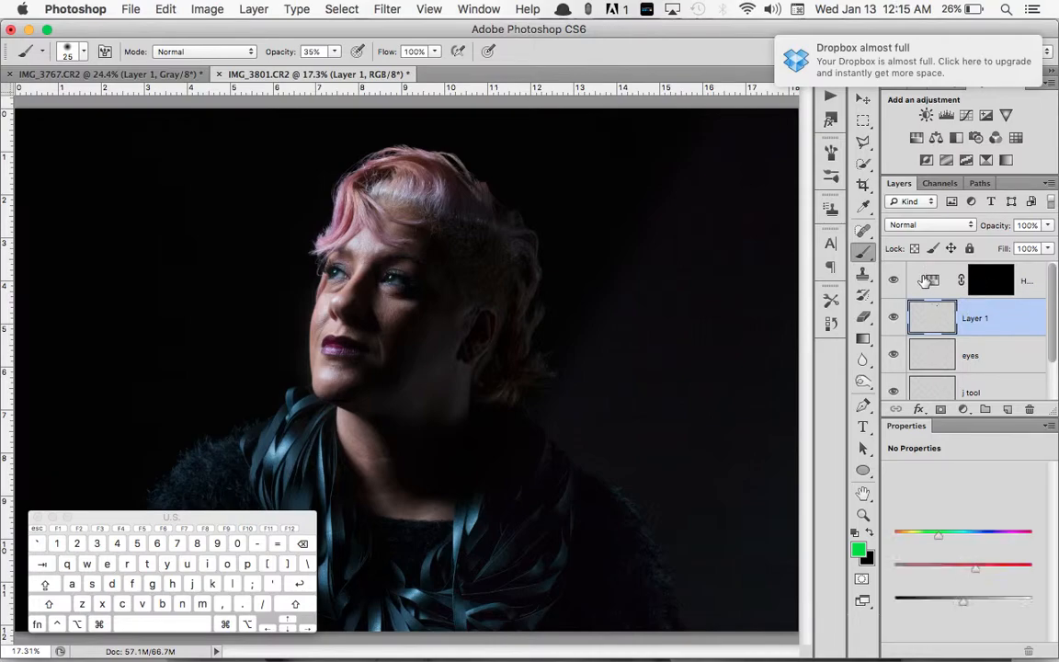
pyautogui.click(989, 278)
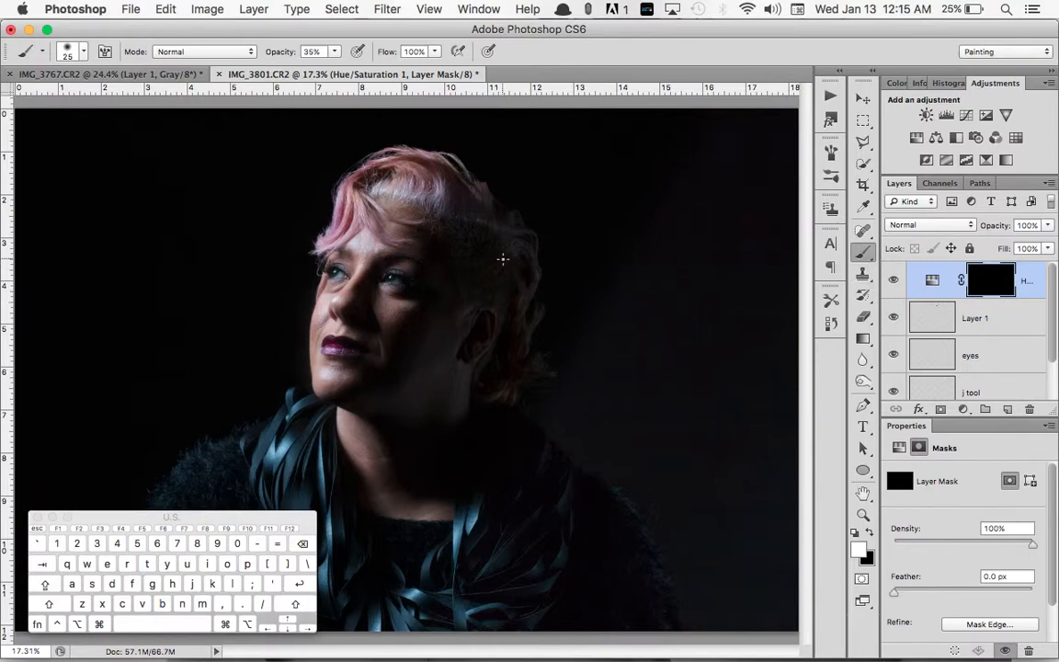
pyautogui.press(']')
pyautogui.press(']')
pyautogui.press(']')
pyautogui.press(']')
pyautogui.press(']')
pyautogui.press(']')
pyautogui.press(']')
pyautogui.press(']')
pyautogui.press(']')
pyautogui.press(']')
pyautogui.press(']')
pyautogui.press(']')
pyautogui.moveTo(403, 163)
pyautogui.mouseDown()
pyautogui.moveTo(377, 151)
pyautogui.moveTo(488, 195)
pyautogui.moveTo(377, 154)
pyautogui.moveTo(287, 202)
pyautogui.mouseUp()
pyautogui.moveTo(478, 170)
pyautogui.mouseDown()
pyautogui.moveTo(529, 227)
pyautogui.moveTo(553, 284)
pyautogui.moveTo(442, 178)
pyautogui.moveTo(402, 167)
pyautogui.moveTo(318, 172)
pyautogui.moveTo(301, 191)
pyautogui.mouseUp()
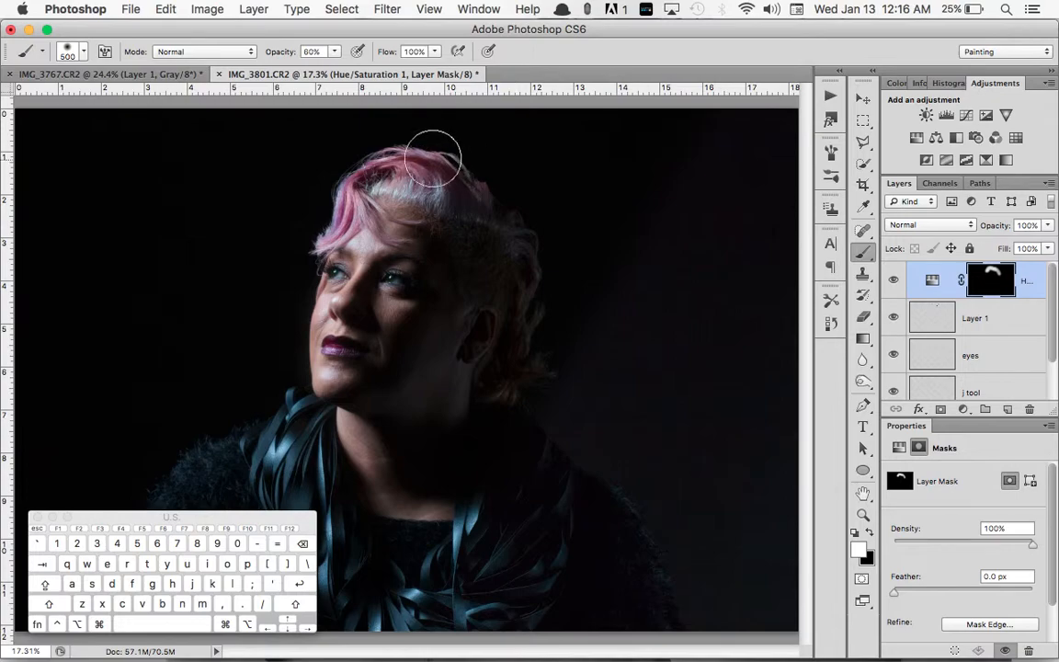
pyautogui.moveTo(469, 181)
pyautogui.mouseDown()
pyautogui.moveTo(483, 182)
pyautogui.moveTo(340, 150)
pyautogui.moveTo(340, 208)
pyautogui.moveTo(314, 218)
pyautogui.moveTo(366, 163)
pyautogui.moveTo(360, 188)
pyautogui.mouseUp()
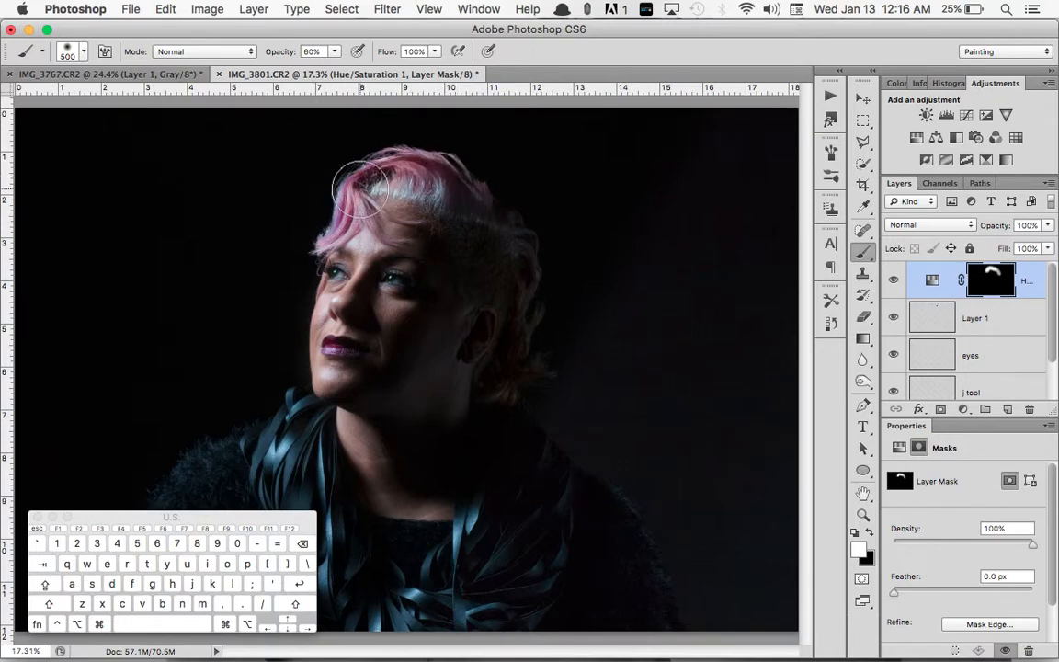
# Extend the white mask painting to the loose hair strands across the forehead, reducing the brush to 125 px.
pyautogui.press('[')
pyautogui.press('[')
pyautogui.press('[')
pyautogui.scroll(5, 360, 188)
pyautogui.scroll(10, 361, 188)
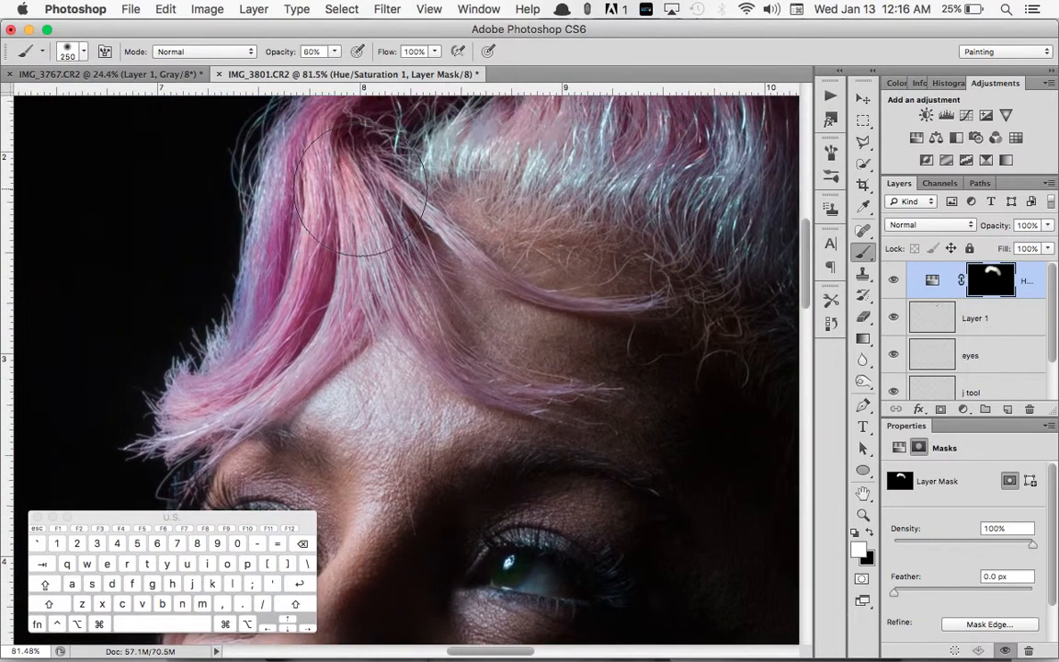
pyautogui.press('[')
pyautogui.press('[')
pyautogui.press('[')
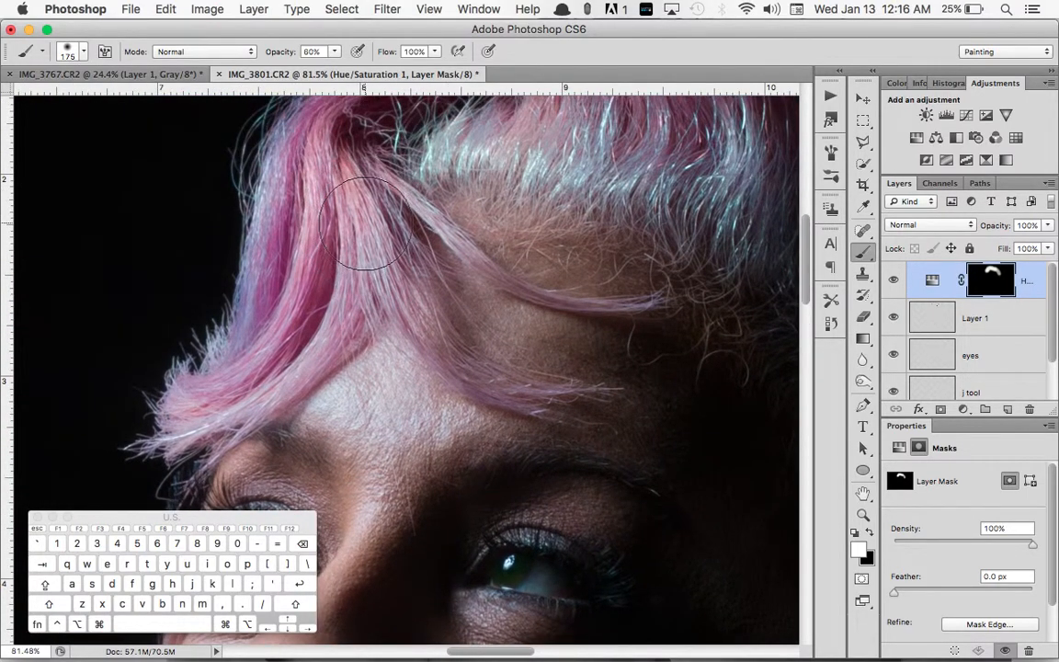
pyautogui.press('[')
# Set the Hue/Saturation adjustment's hue to +160.
pyautogui.click(931, 282)
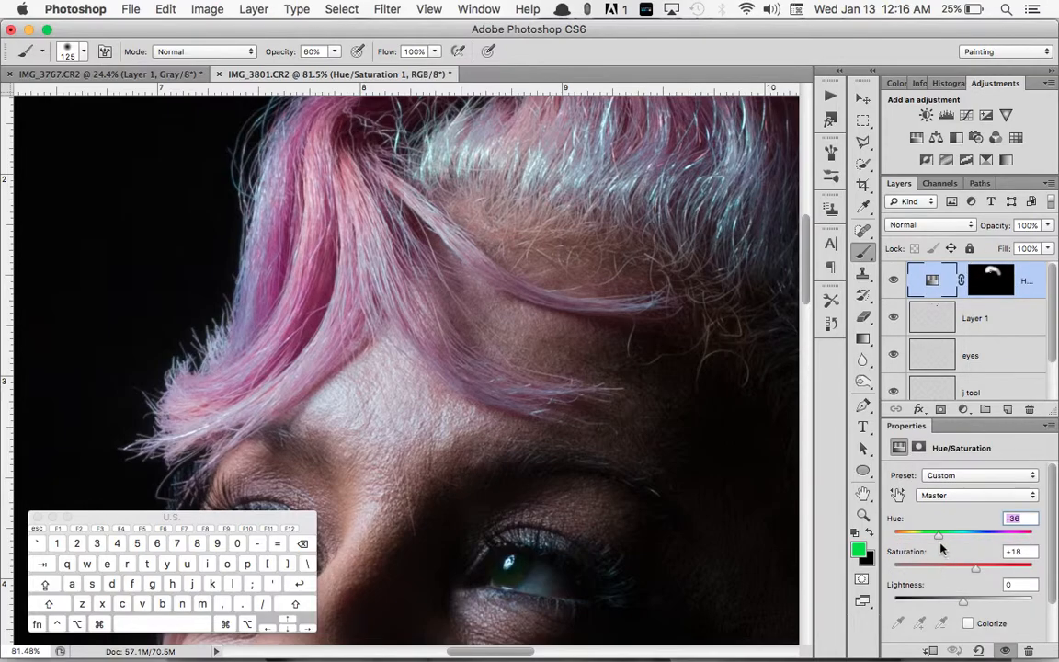
pyautogui.moveTo(938, 538); pyautogui.dragTo(1025, 539)
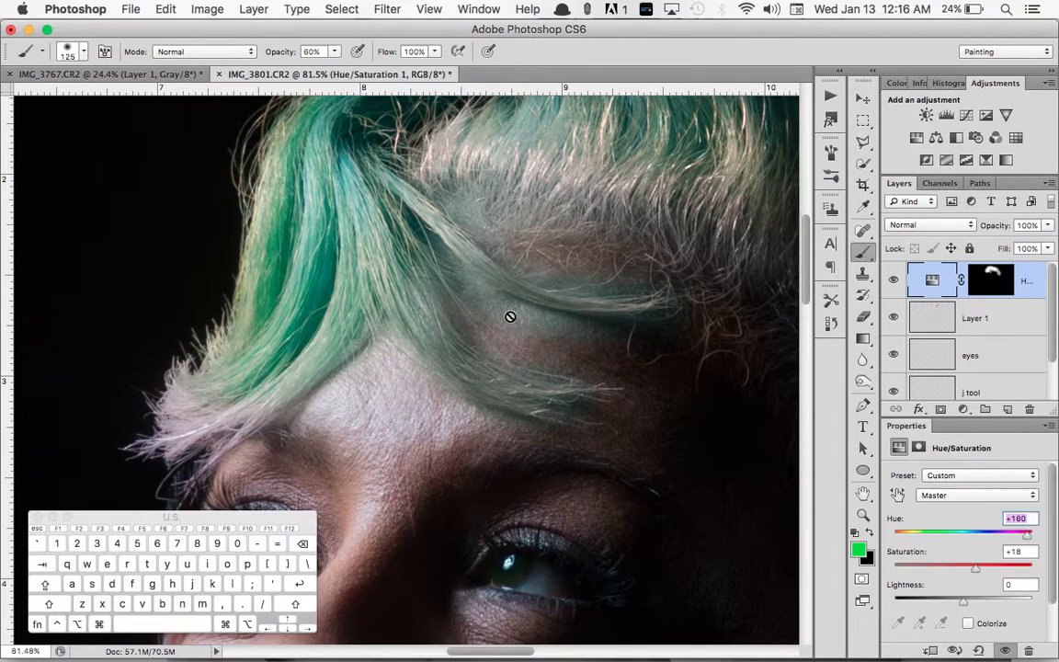
# Paint black on the mask over the forehead skin between the hair strands, reducing the brush to 70 px.
pyautogui.click(996, 282)
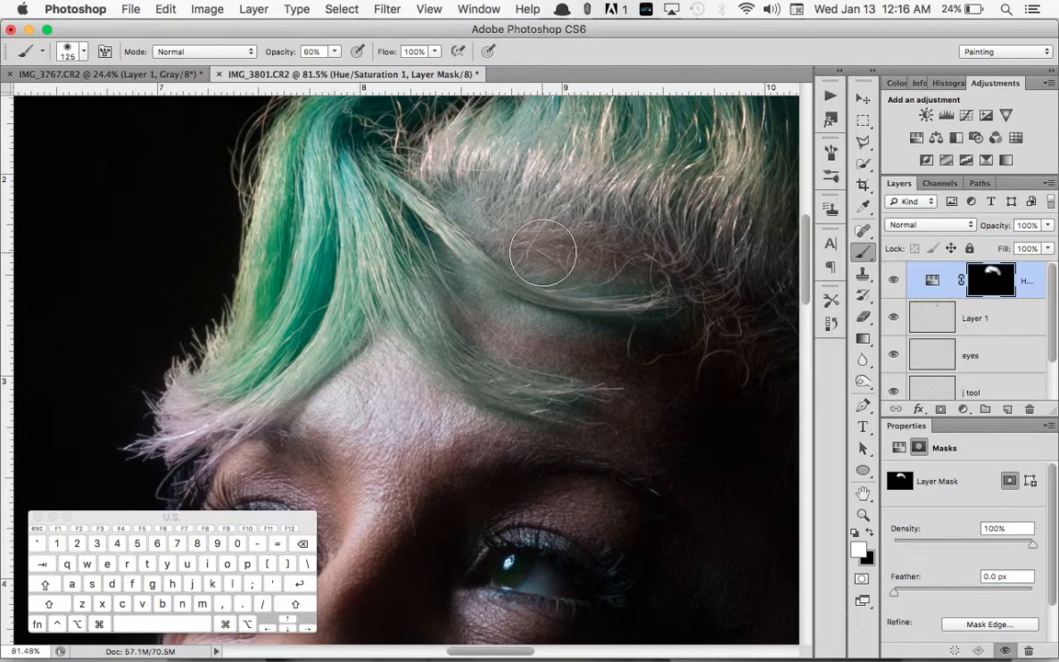
pyautogui.press('x')
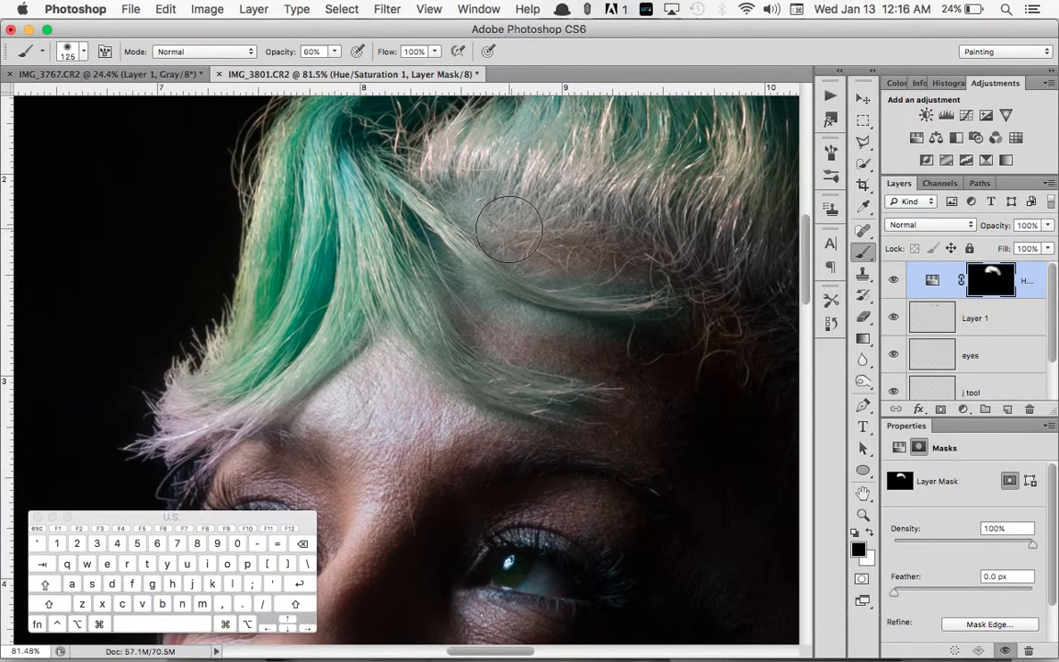
pyautogui.moveTo(510, 232)
pyautogui.mouseDown()
pyautogui.moveTo(586, 264)
pyautogui.moveTo(658, 260)
pyautogui.moveTo(588, 255)
pyautogui.moveTo(508, 217)
pyautogui.moveTo(595, 258)
pyautogui.mouseUp()
pyautogui.press('[')
pyautogui.press('[')
pyautogui.press('[')
pyautogui.press('[')
pyautogui.moveTo(509, 244)
pyautogui.mouseDown()
pyautogui.moveTo(496, 241)
pyautogui.moveTo(539, 266)
pyautogui.moveTo(663, 273)
pyautogui.mouseUp()
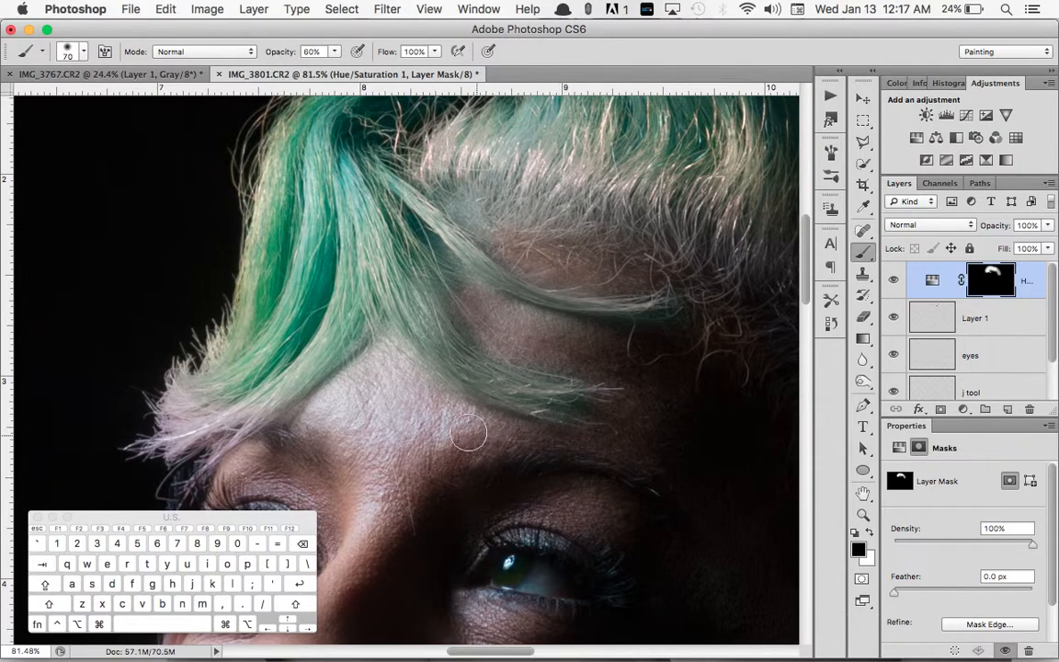
pyautogui.rightClick(531, 396)
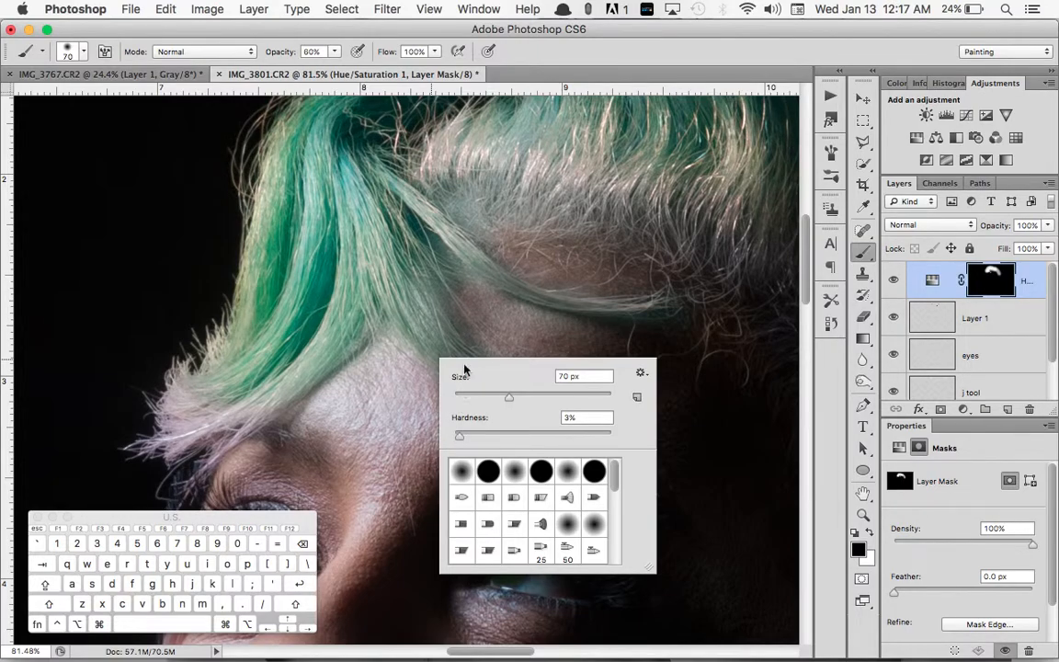
pyautogui.click(485, 316)
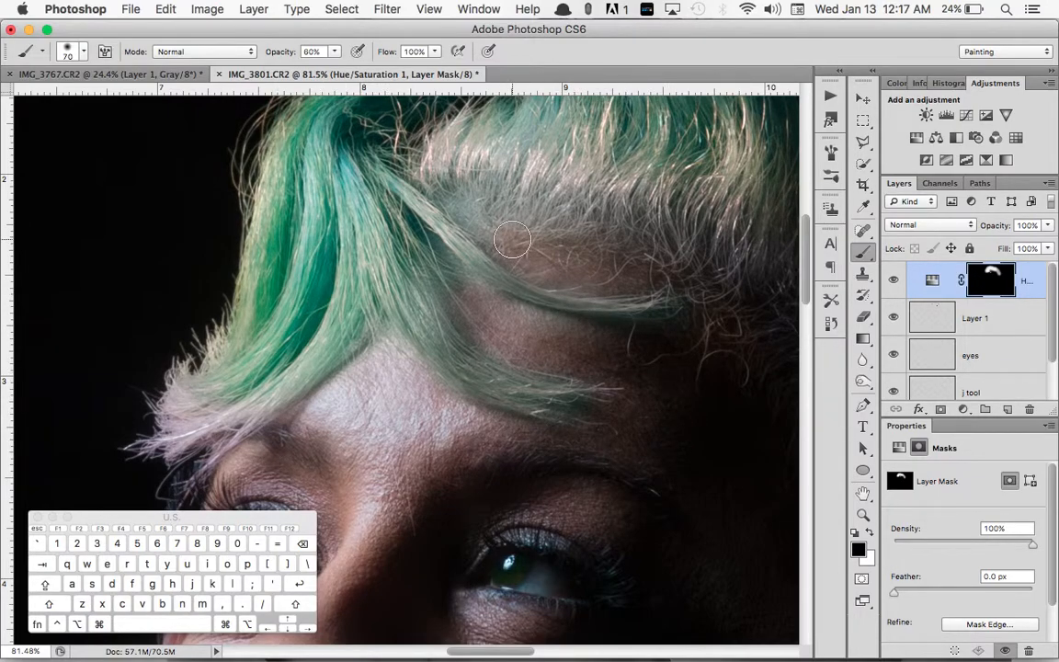
# Set the hue of the hair's Hue/Saturation adjustment to -26.
pyautogui.scroll(5, 478, 225)
pyautogui.hscroll(5, 511, 240)
pyautogui.scroll(-3, 512, 240)
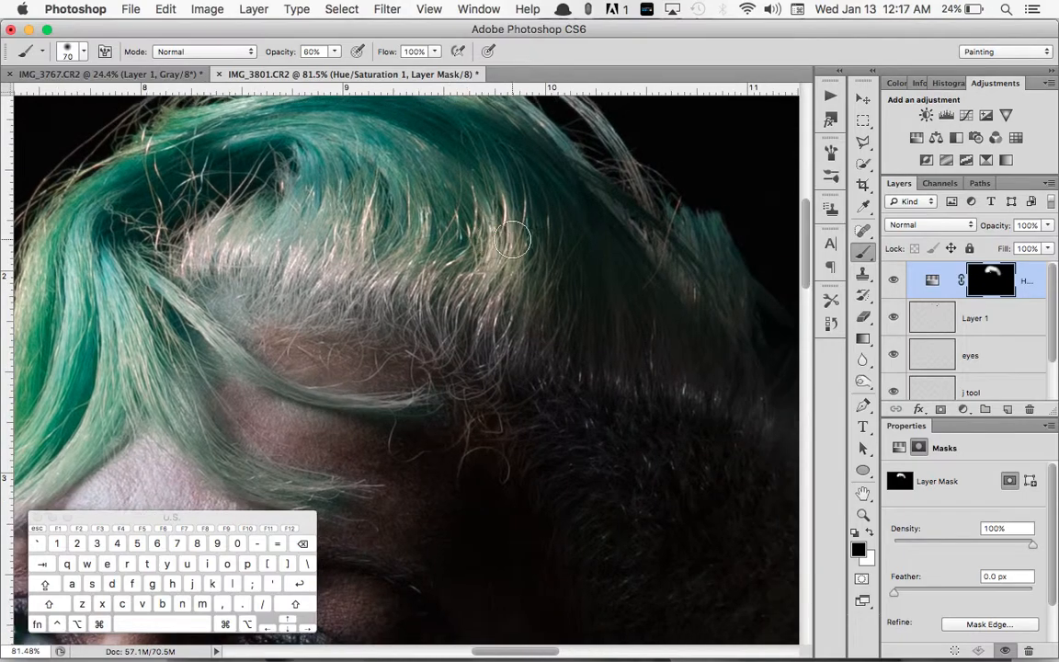
pyautogui.scroll(-3, 512, 240)
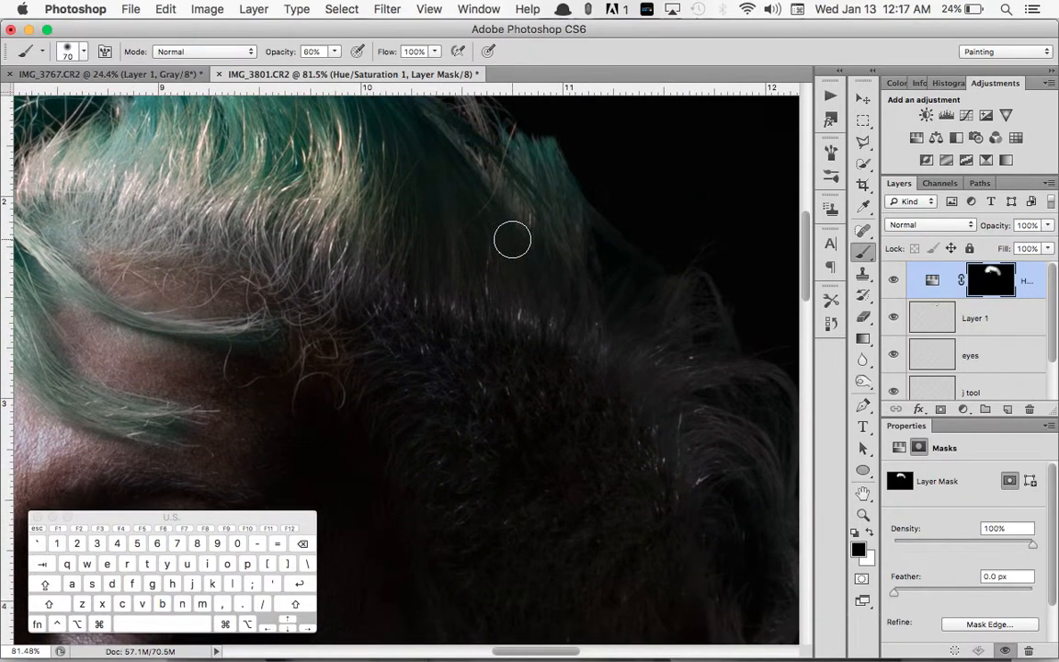
pyautogui.press('super+0')
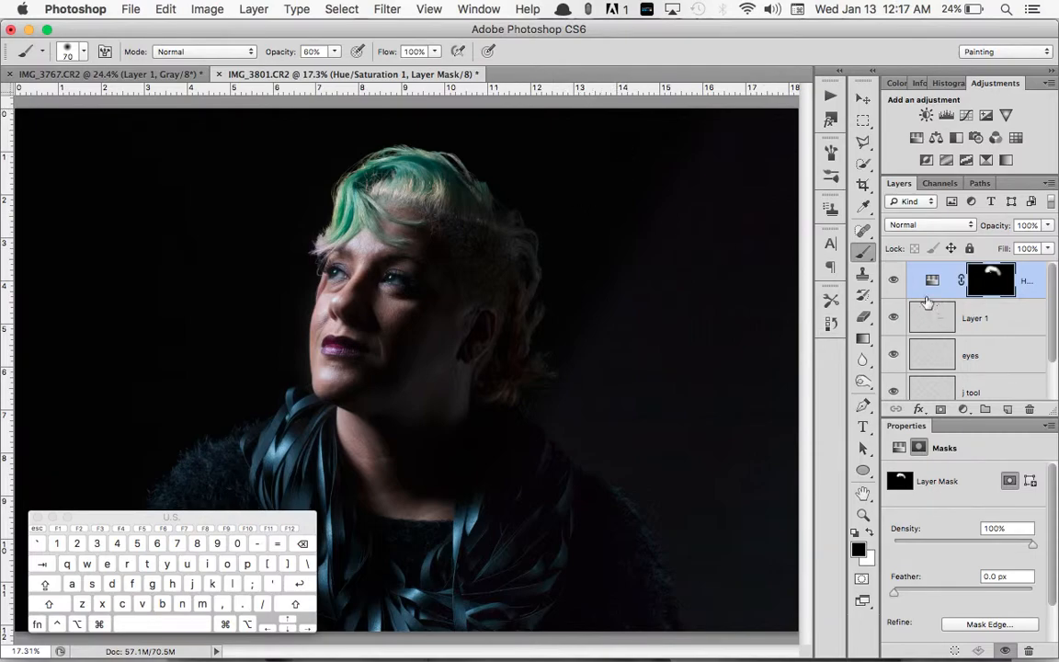
pyautogui.click(932, 279)
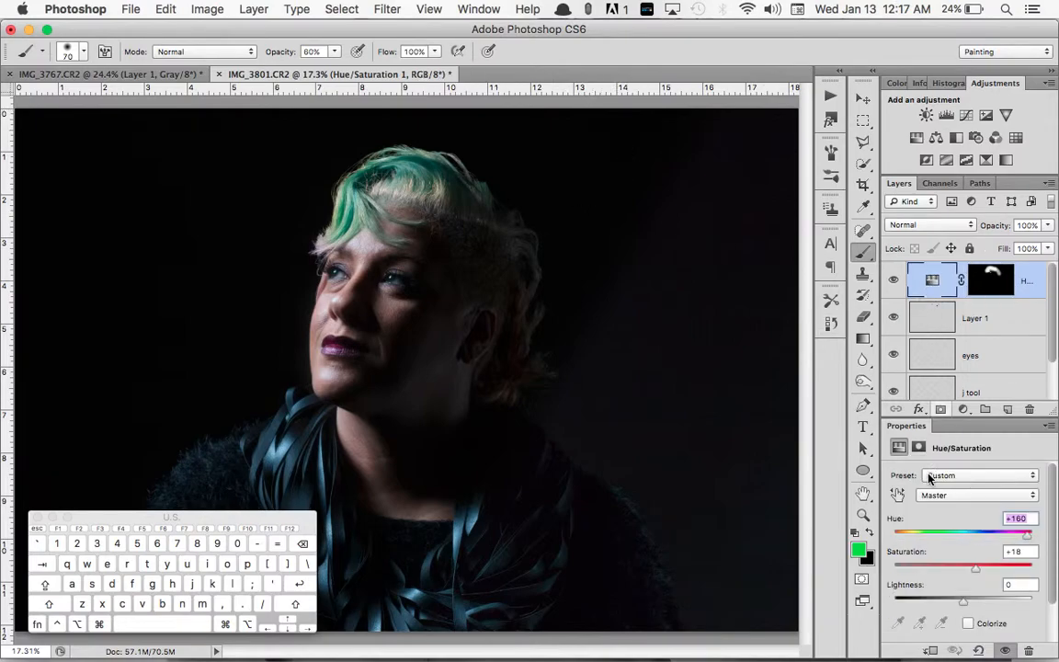
pyautogui.click(898, 539)
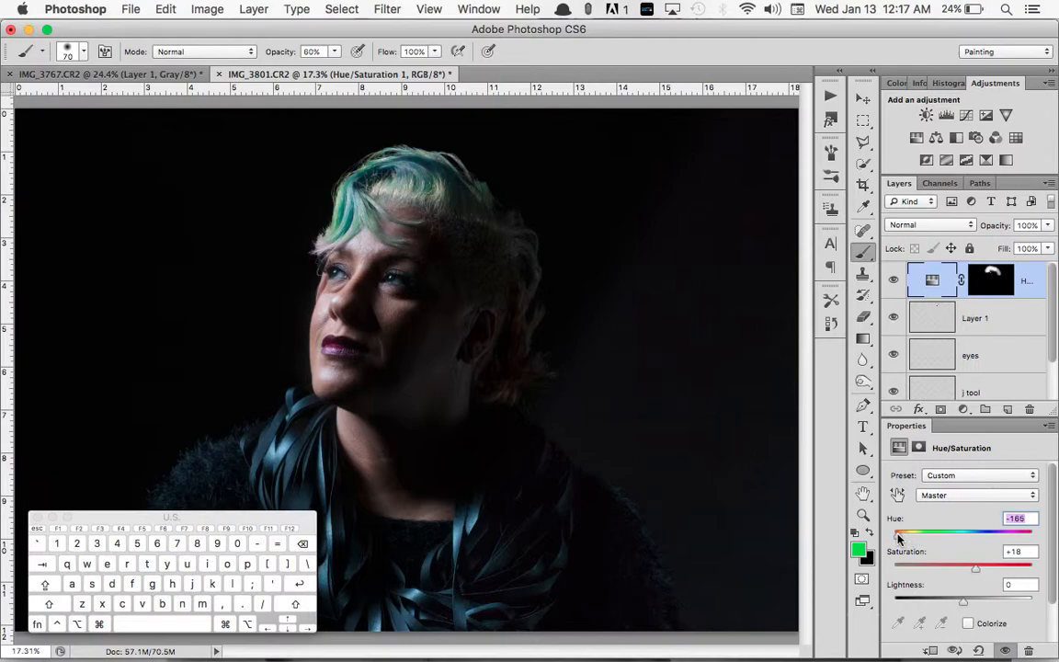
pyautogui.moveTo(897, 538); pyautogui.dragTo(945, 533)
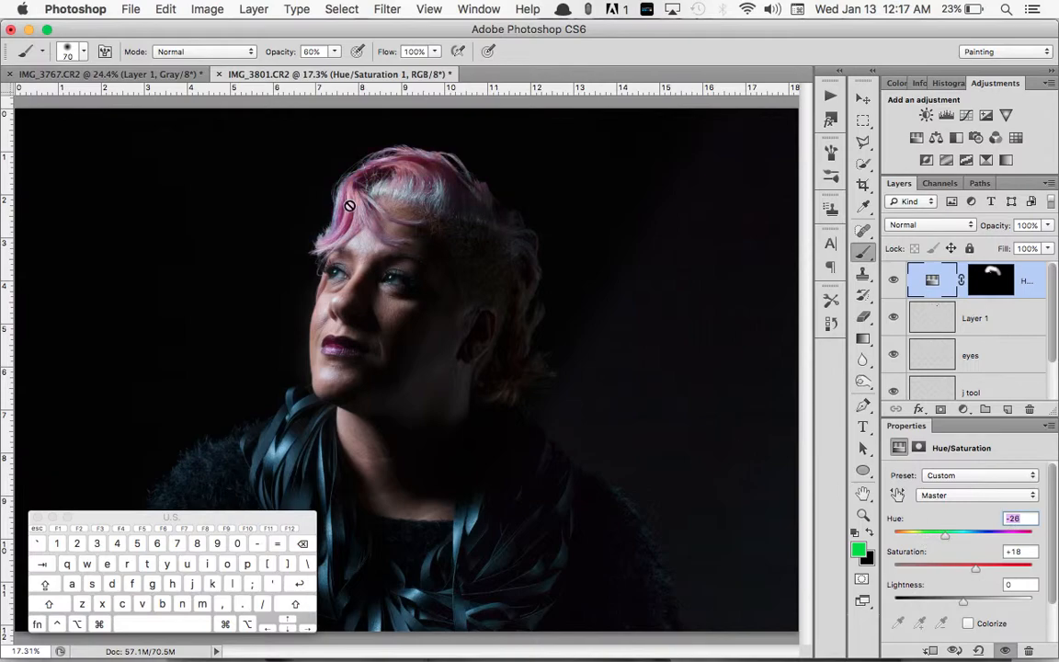
# Hide and show the Hue/Saturation layer to compare the hair colour before and after.
pyautogui.scroll(5, 350, 204)
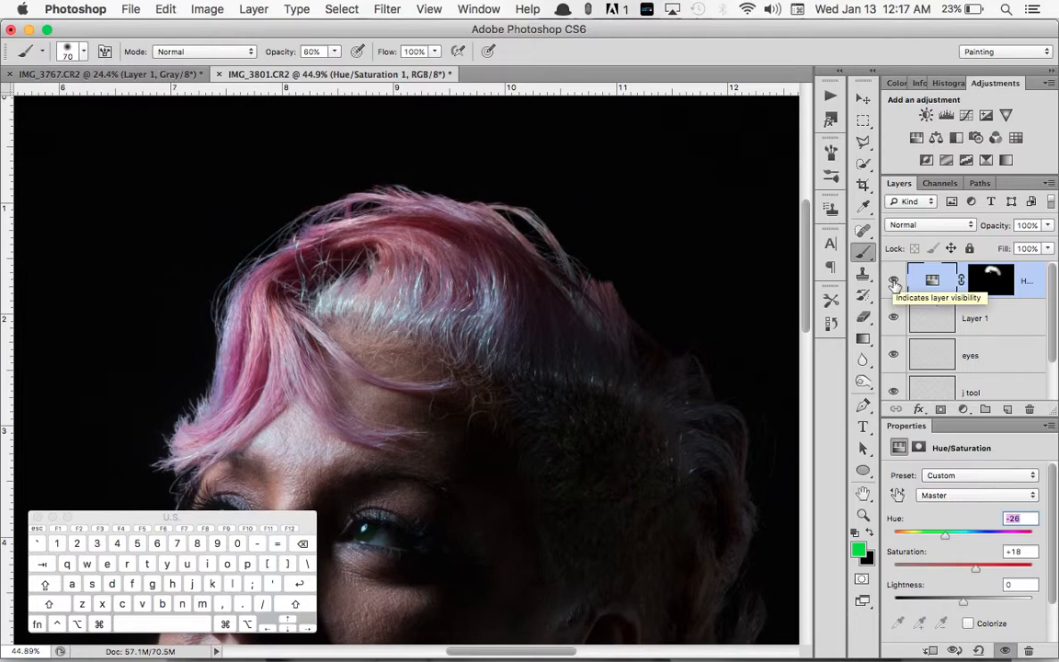
pyautogui.click(893, 282)
pyautogui.click(893, 282)
# Inspect both eyes up close and check the effect of the eyes layer through its visibility.
pyautogui.scroll(-3, 747, 479)
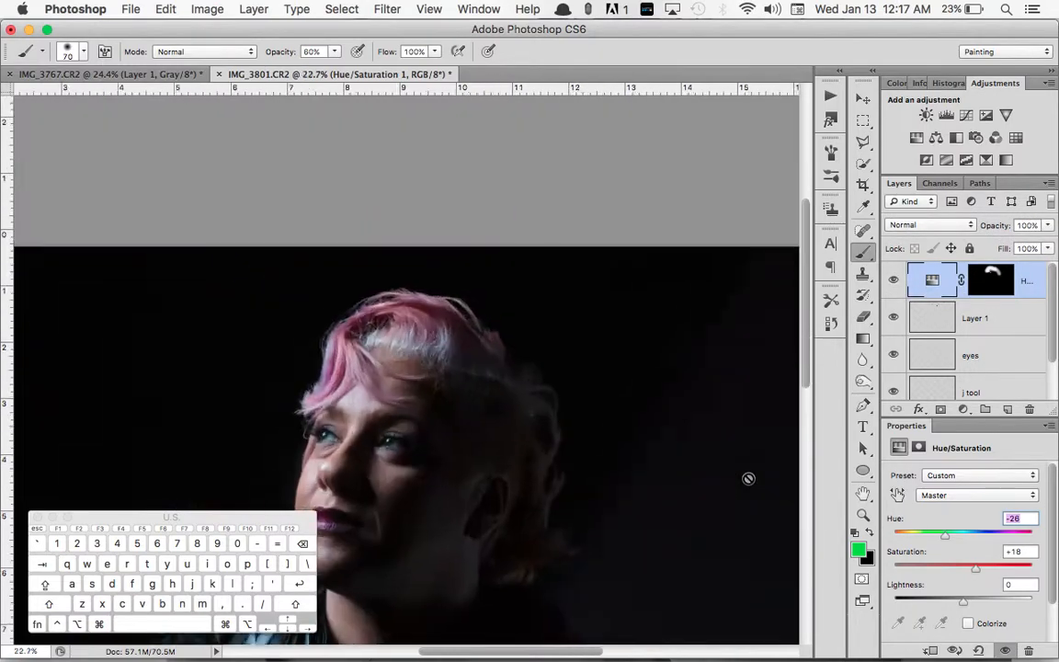
pyautogui.scroll(5, 603, 401)
pyautogui.scroll(-5, 602, 464)
pyautogui.hscroll(-3, 601, 464)
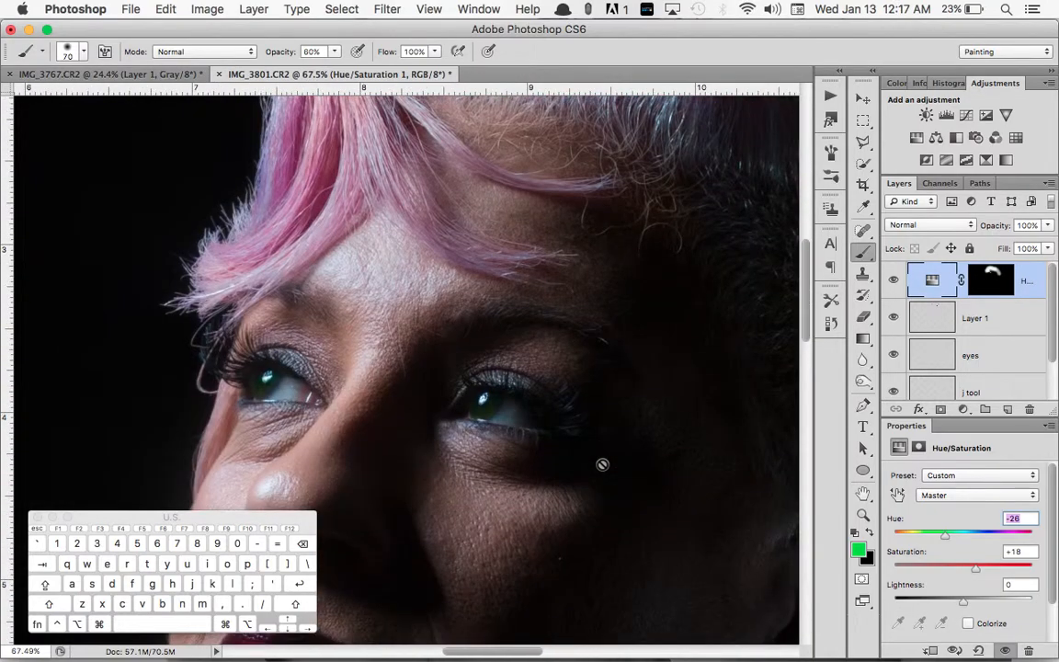
pyautogui.scroll(-2, 602, 464)
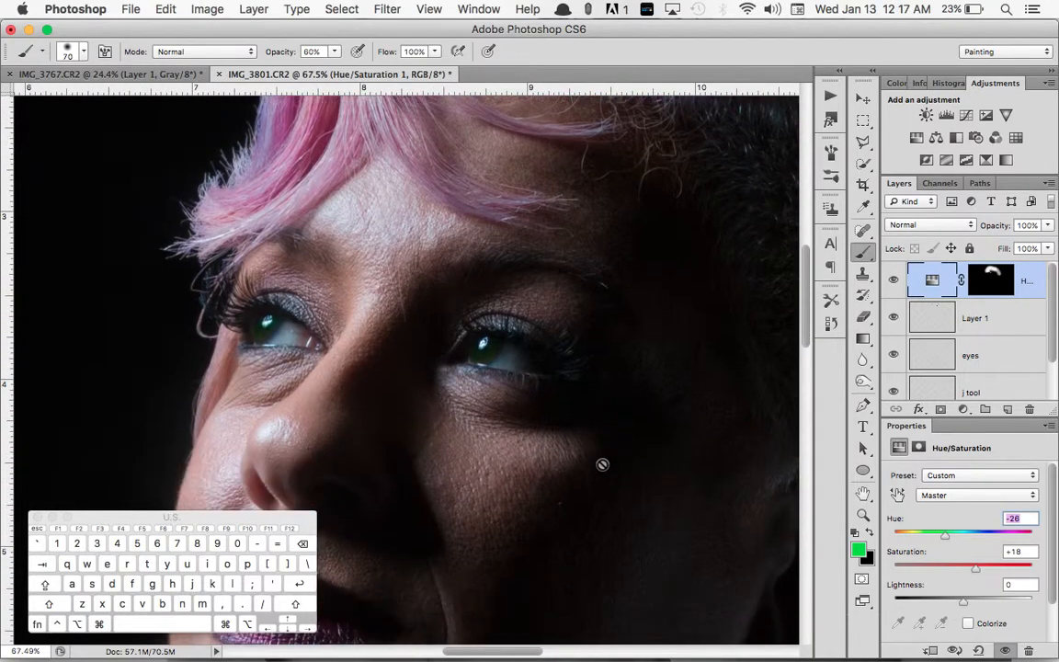
pyautogui.click(892, 356)
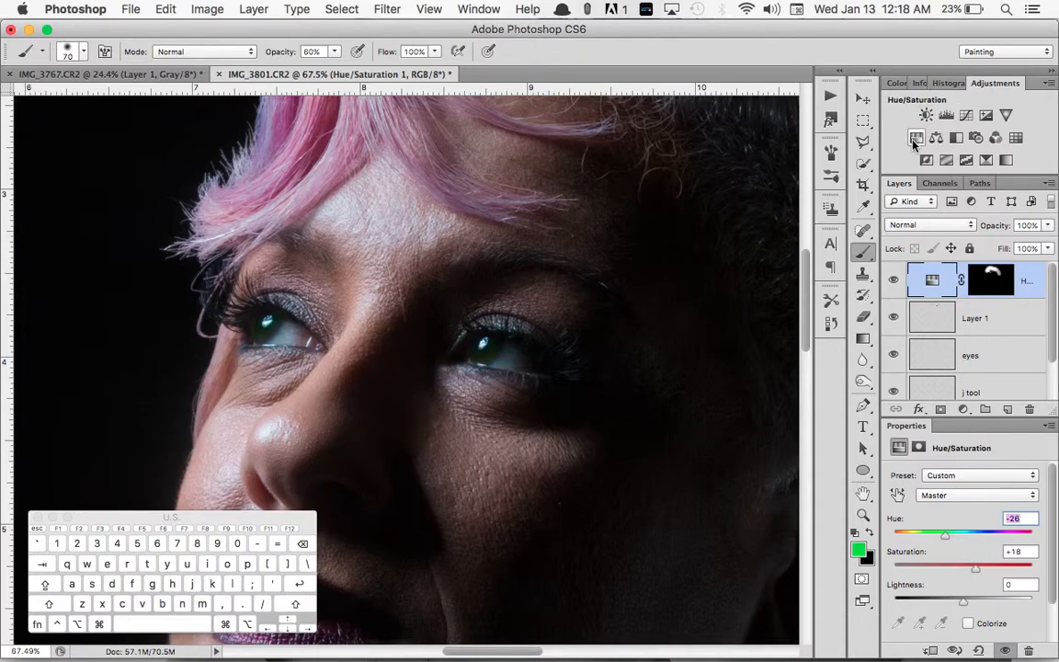
# Add a Hue/Saturation adjustment layer directly above the eyes layer and clip it to that layer.
pyautogui.click(1000, 359)
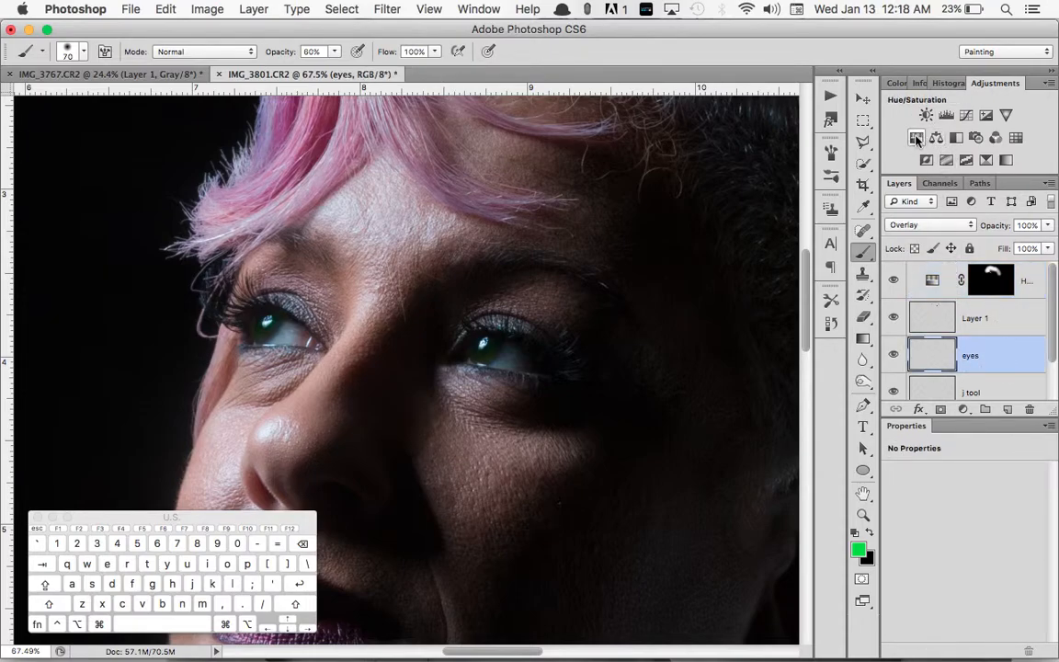
pyautogui.click(916, 138)
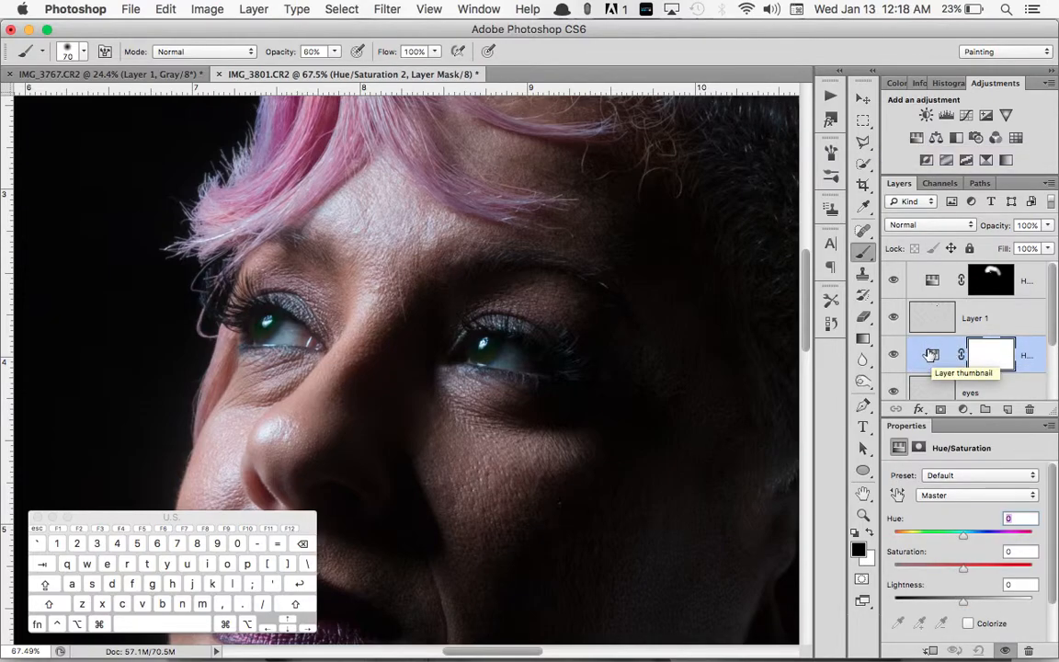
pyautogui.scroll(-3, 931, 356)
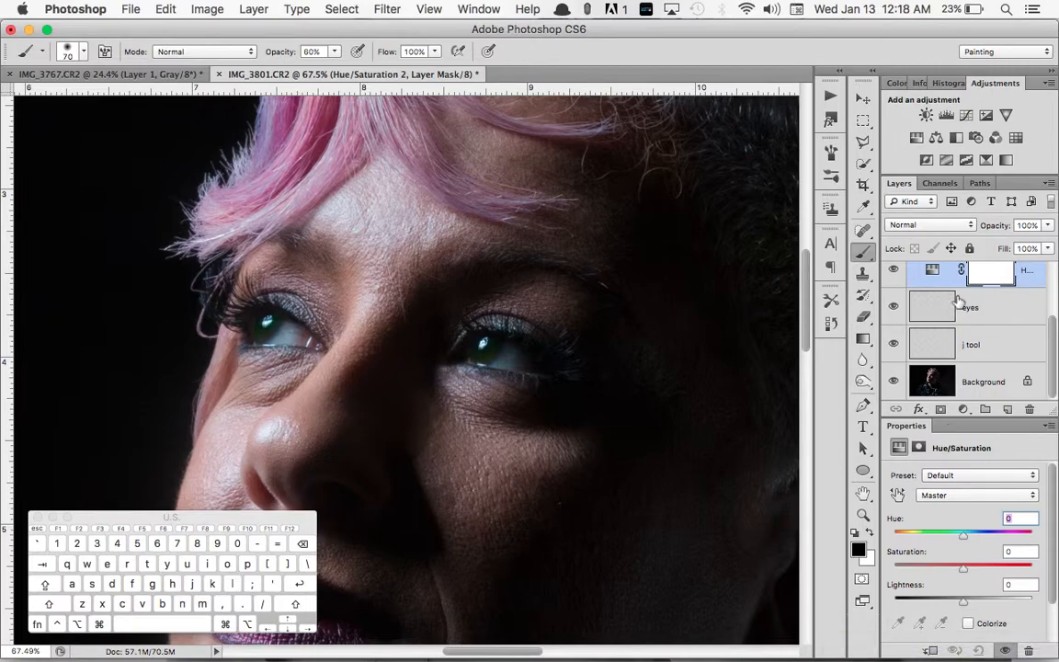
pyautogui.press('alt')
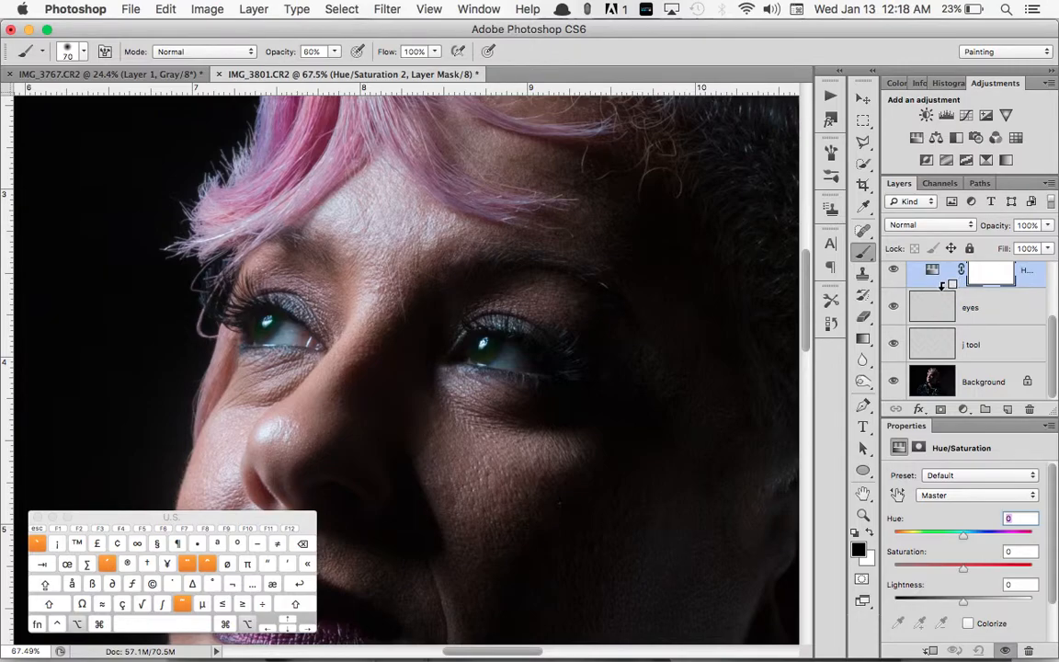
pyautogui.keyDown('alt'); pyautogui.click(941, 285); pyautogui.keyUp('alt')
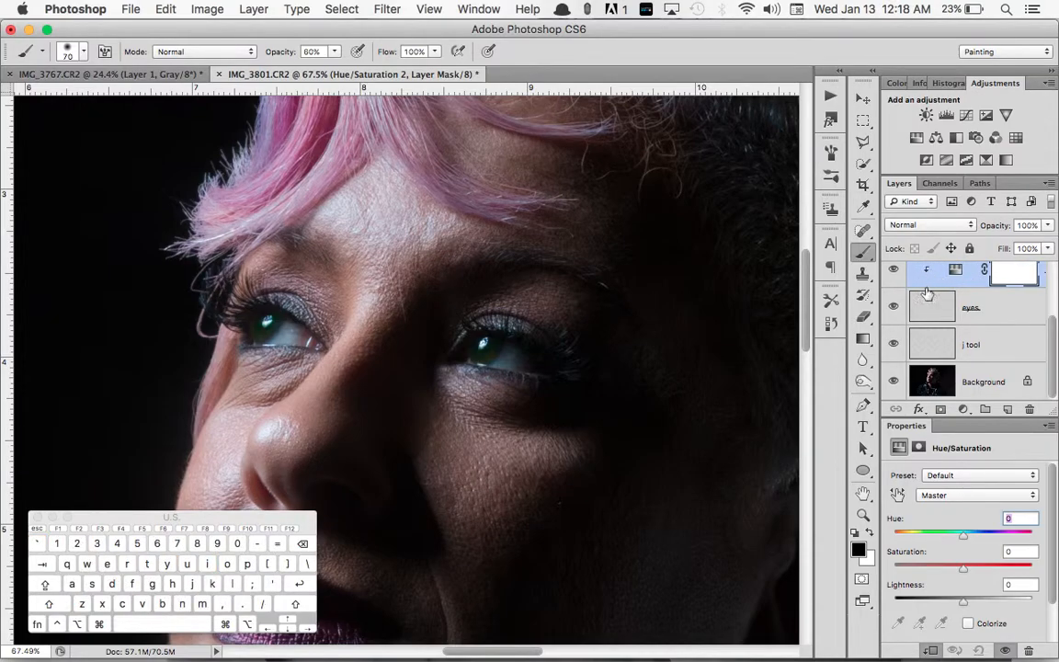
# Set the hue of the eyes' clipped Hue/Saturation adjustment to -107.
pyautogui.scroll(3, 678, 383)
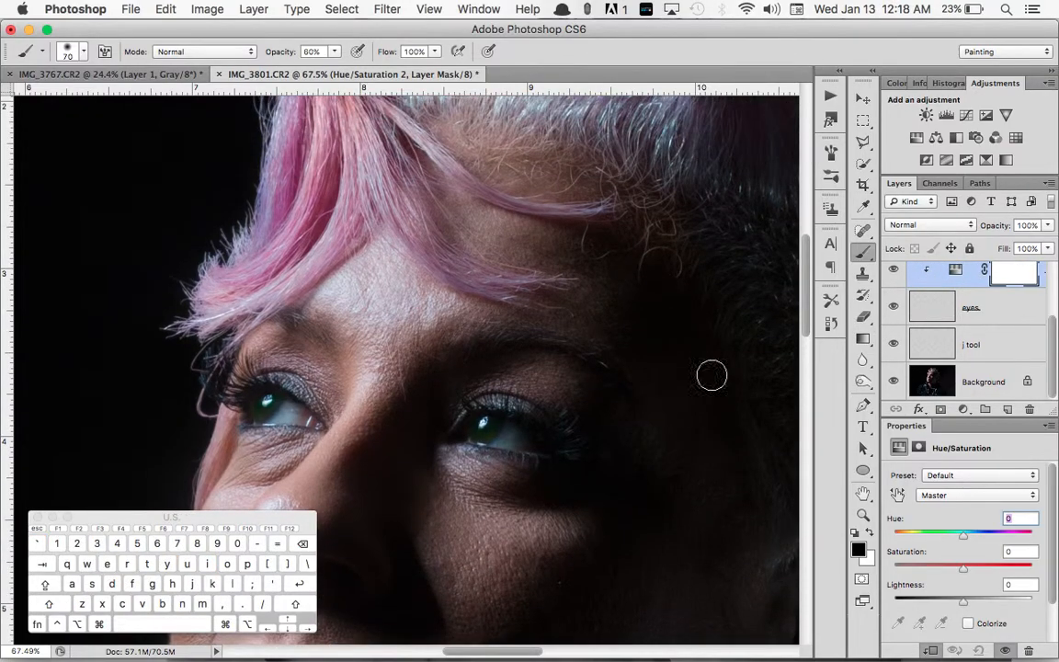
pyautogui.scroll(2, 945, 340)
pyautogui.scroll(-1, 945, 342)
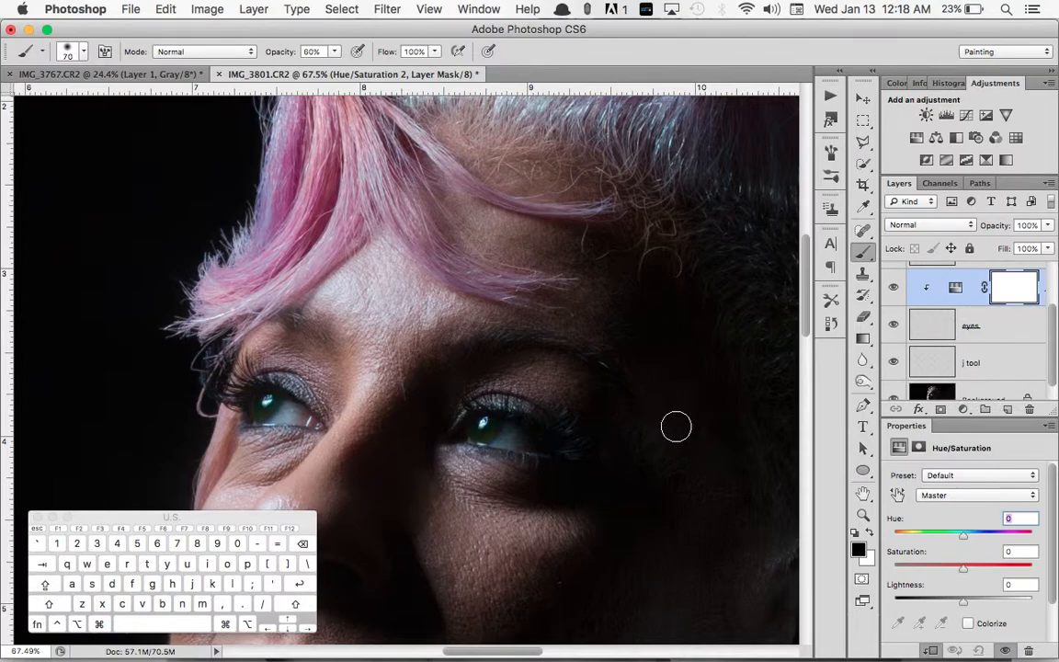
pyautogui.moveTo(963, 537); pyautogui.dragTo(915, 543)
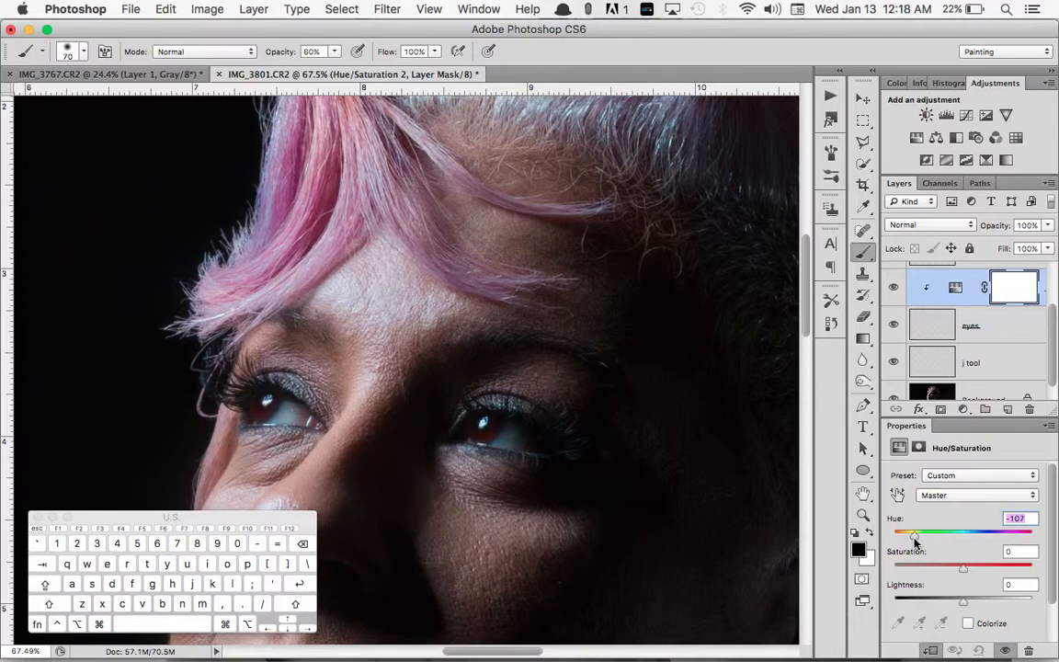
# Release the adjustment's clipping to the eyes layer and restore it to compare the effect on the whole picture.
pyautogui.press('alt')
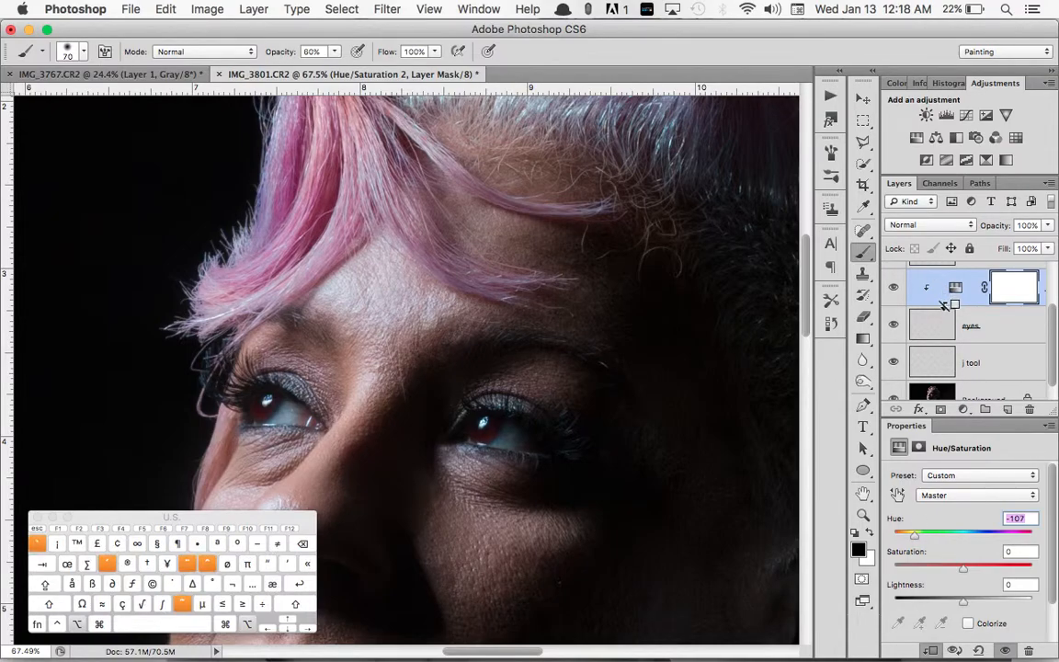
pyautogui.keyDown('alt'); pyautogui.click(943, 304); pyautogui.keyUp('alt')
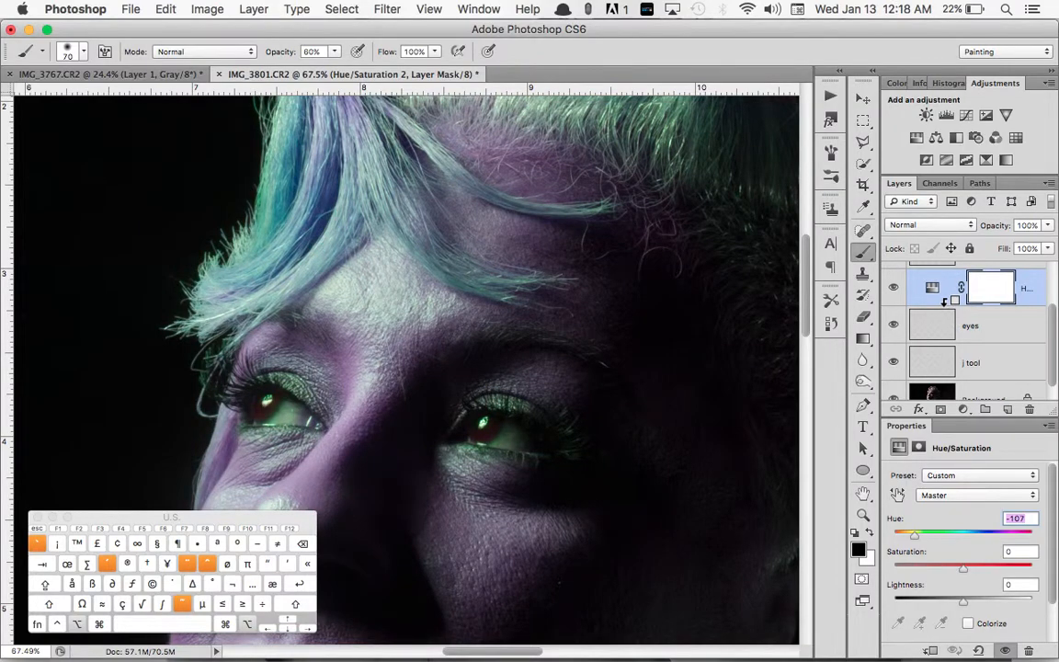
pyautogui.keyDown('alt'); pyautogui.click(945, 300); pyautogui.keyUp('alt')
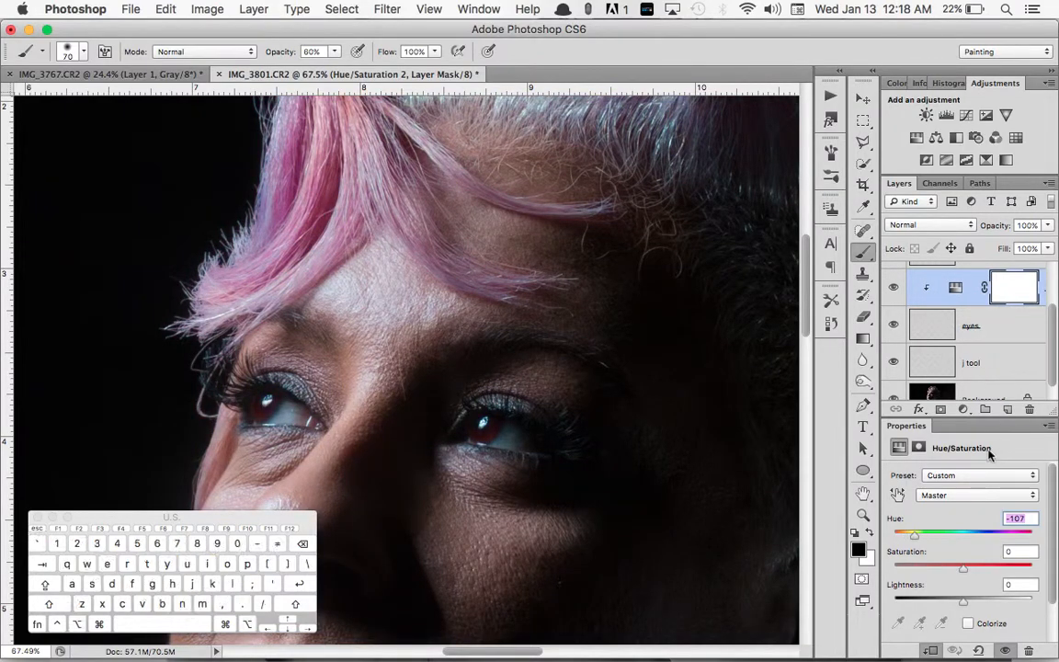
# Set the eyes' Hue/Saturation adjustment to hue -180, saturation +32 and lightness +11.
pyautogui.moveTo(914, 535); pyautogui.dragTo(887, 538)
pyautogui.moveTo(977, 570); pyautogui.dragTo(986, 572)
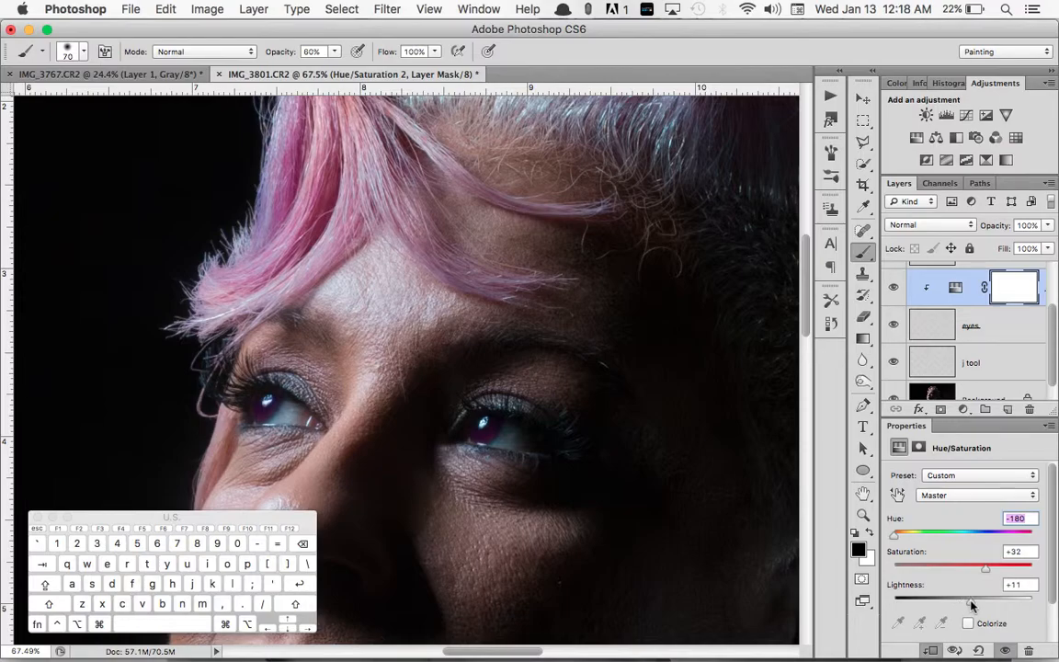
# Hide and show the eyes' Hue/Saturation layer to compare the eye colour on the full portrait.
pyautogui.press('super+0')
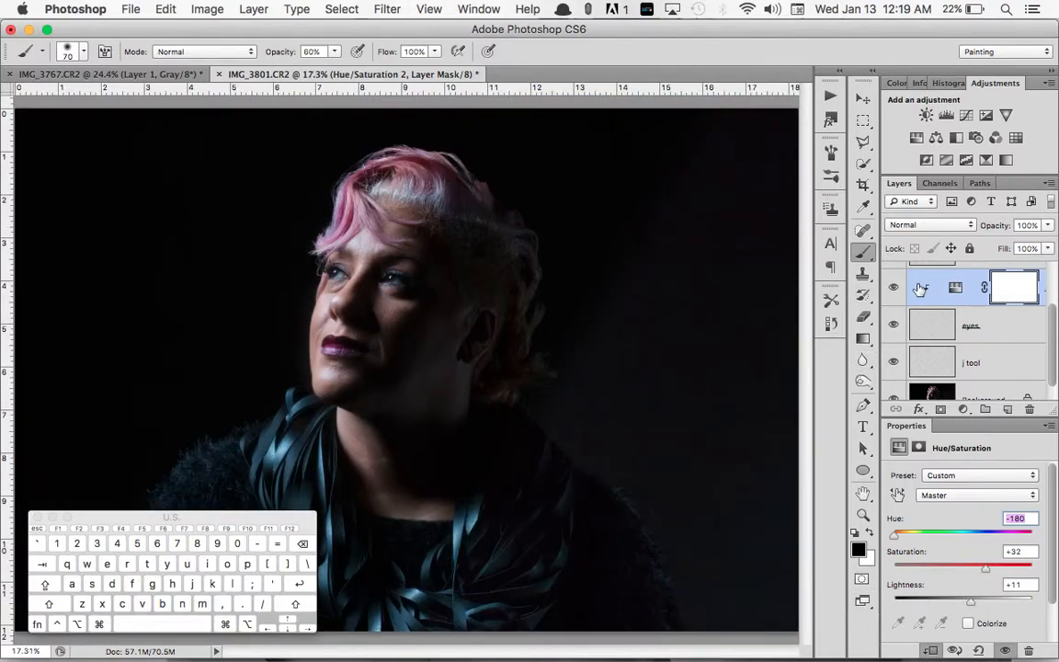
pyautogui.click(894, 289)
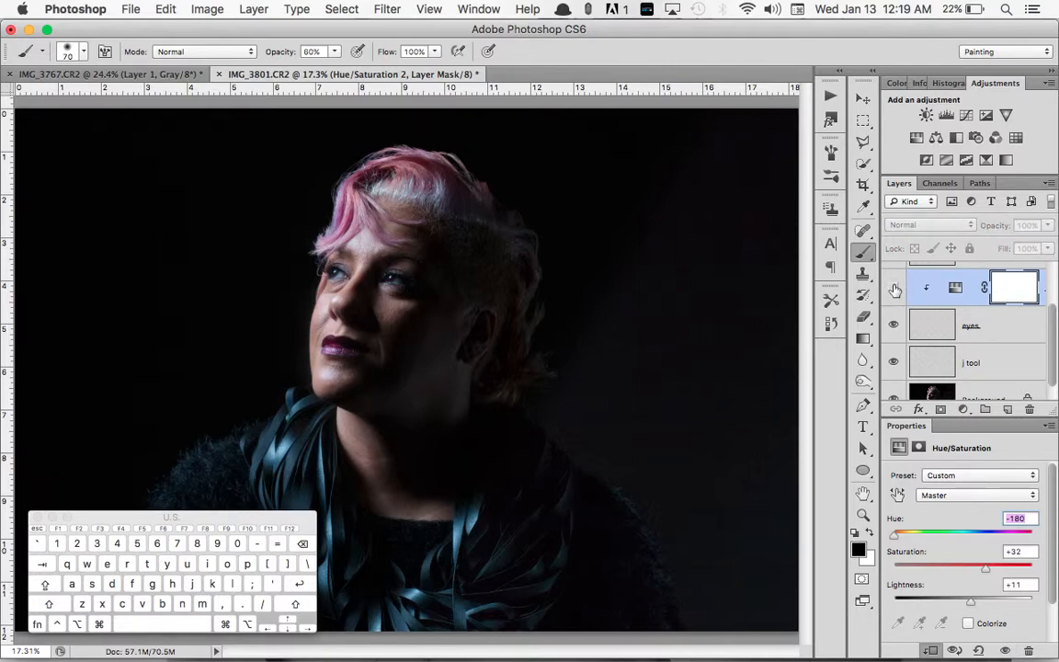
pyautogui.click(893, 289)
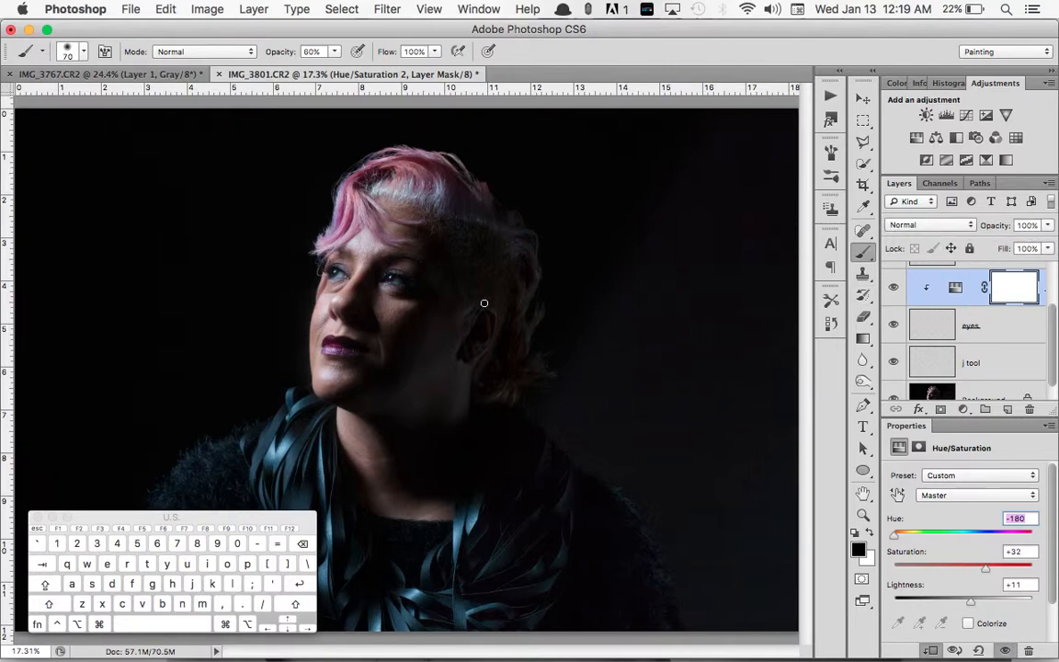
# Change the hue of the eyes' Hue/Saturation adjustment to +98.
pyautogui.scroll(5, 331, 266)
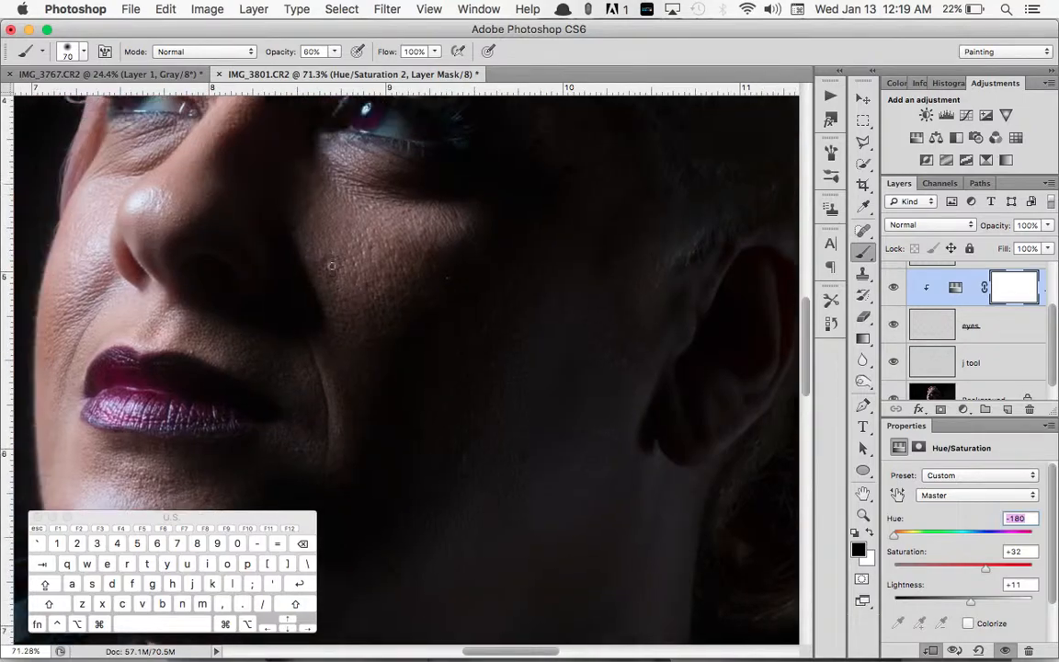
pyautogui.scroll(4, 331, 267)
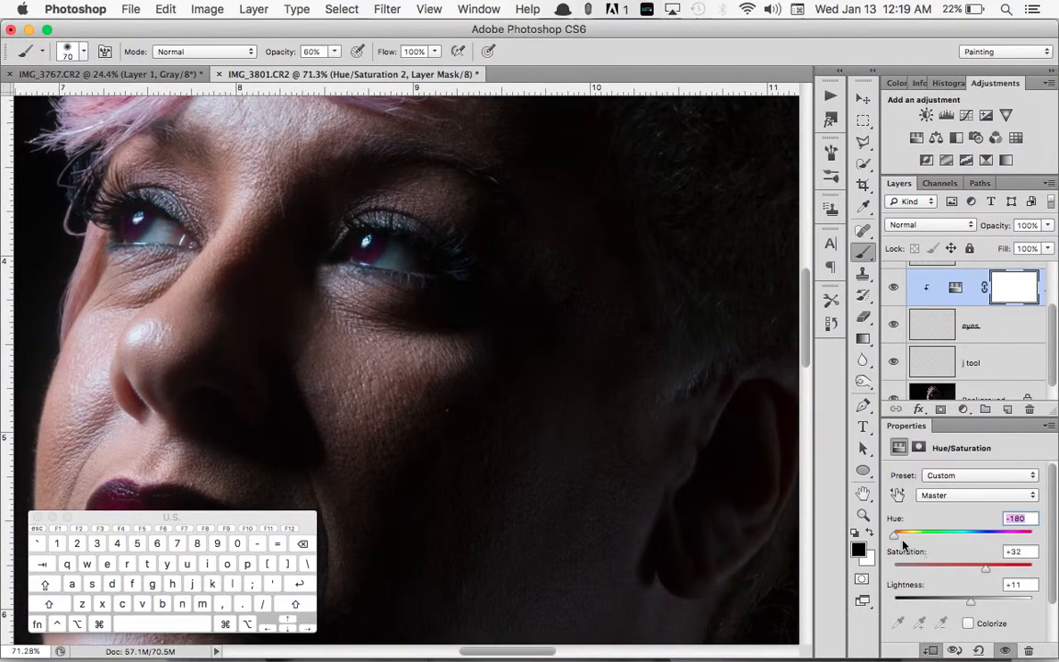
pyautogui.moveTo(894, 540); pyautogui.dragTo(1009, 536)
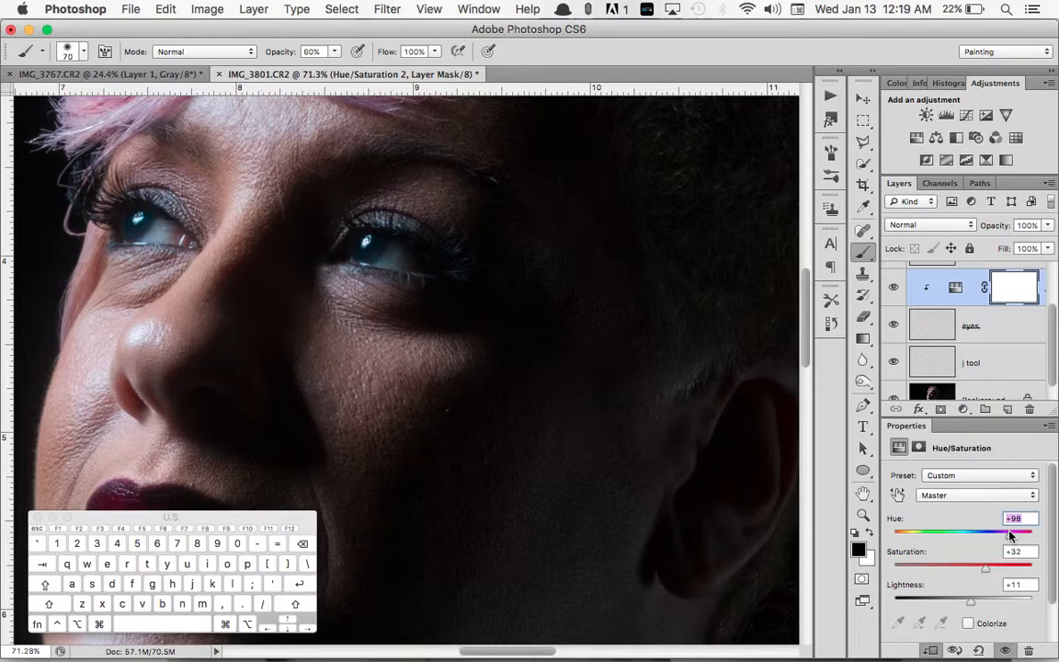
# Raise the lightness of the eyes' Hue/Saturation adjustment to +49 and check it on the full portrait.
pyautogui.press('super+0')
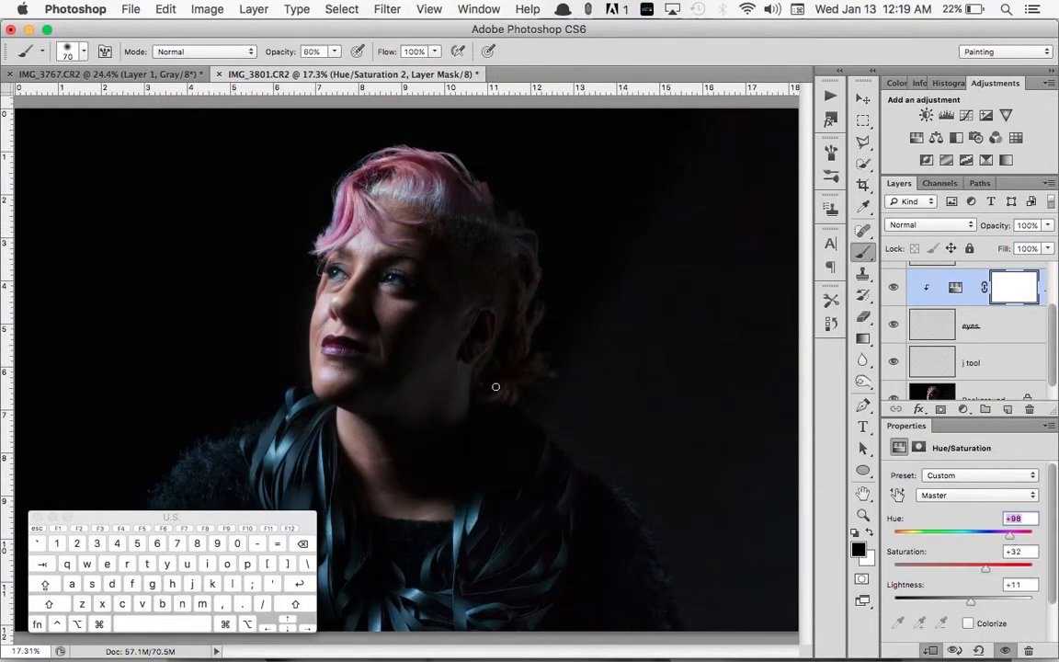
pyautogui.scroll(5, 495, 387)
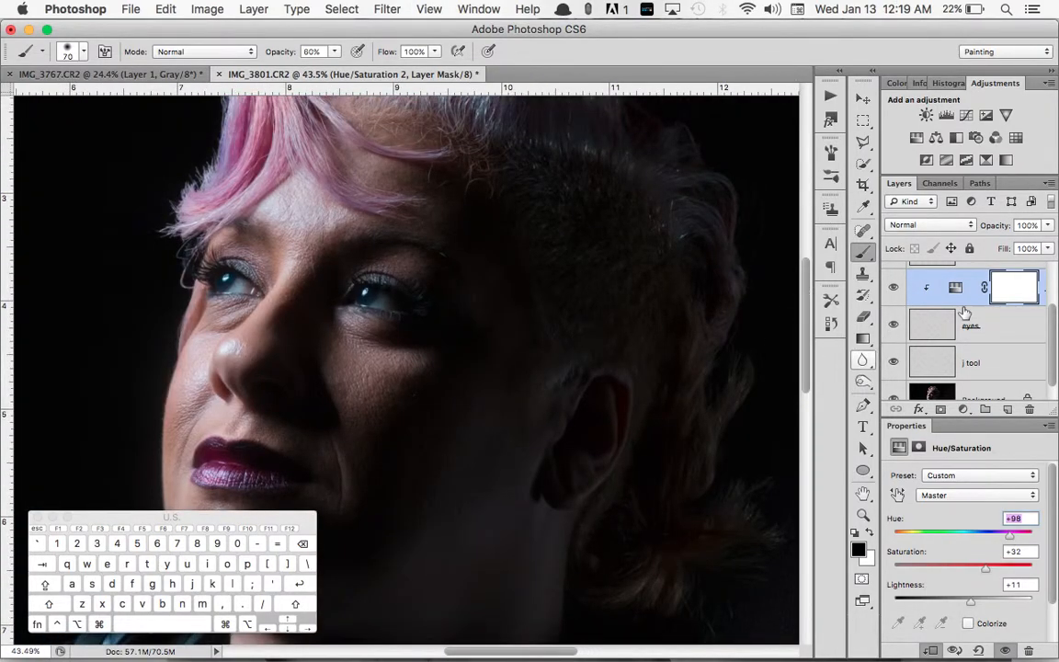
pyautogui.click(997, 599)
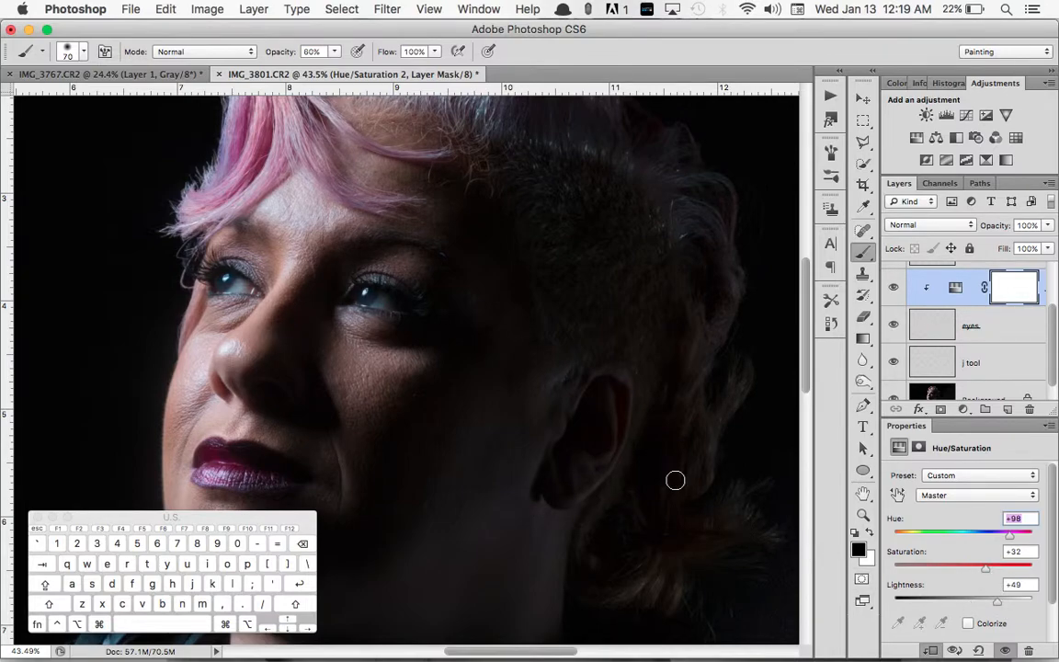
pyautogui.press('super+0')
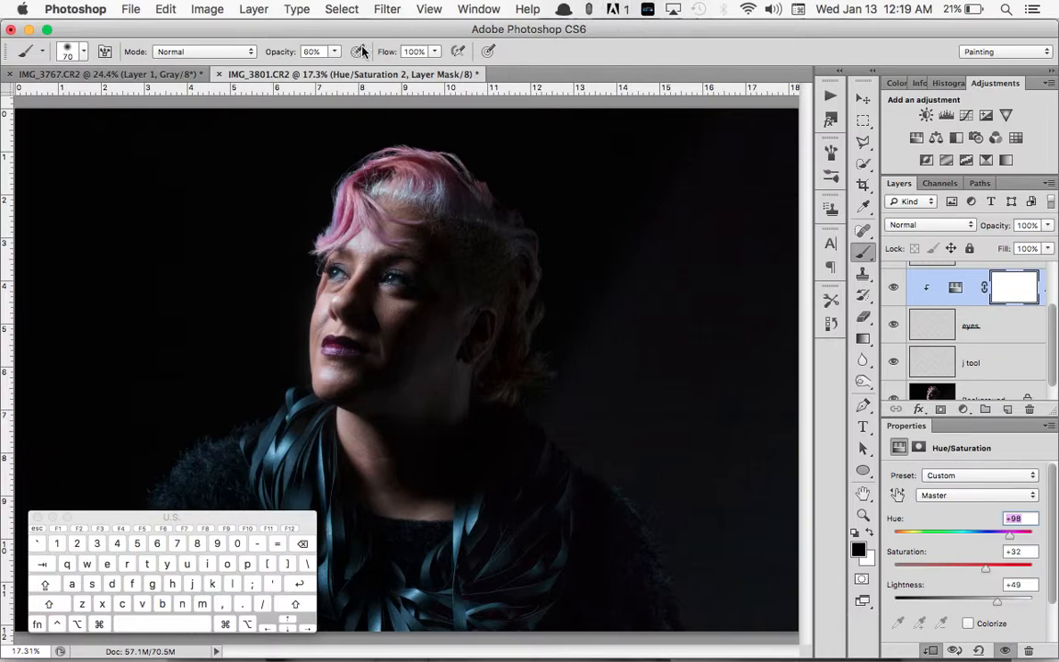
pyautogui.hotkey('alt', 'space')
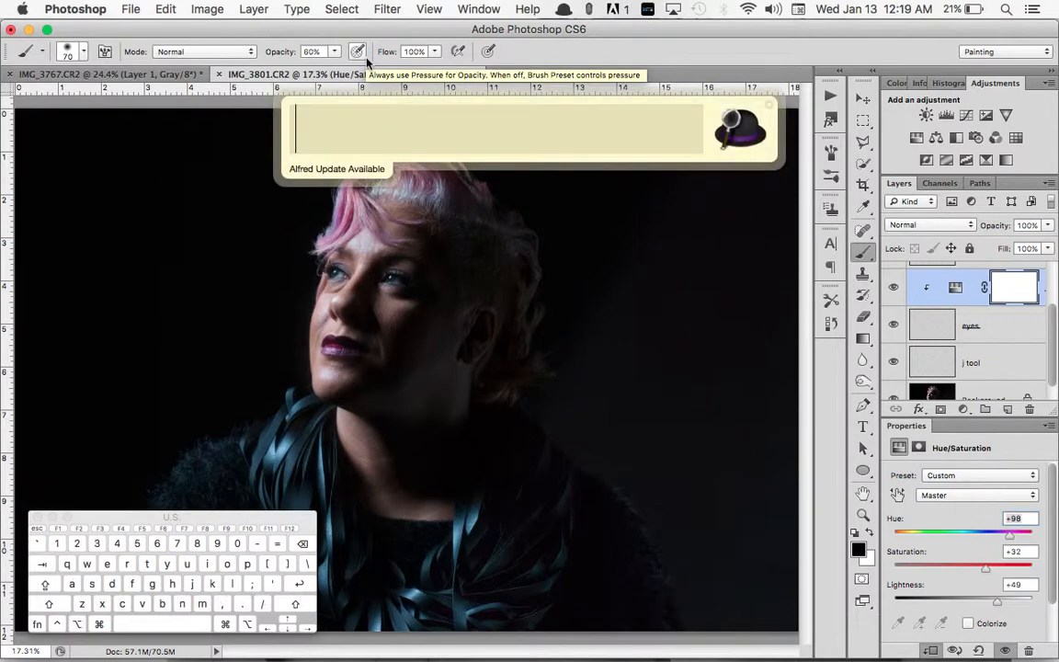